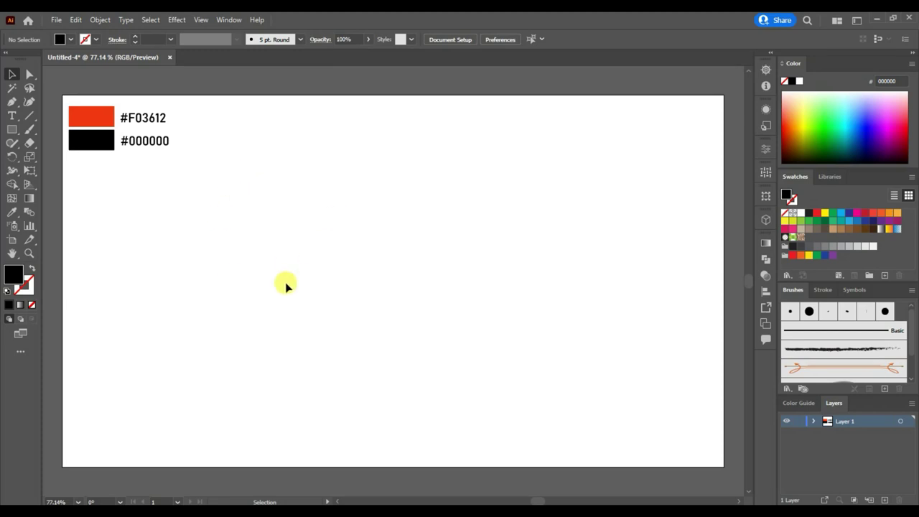
Show the grid and draw a large black circle at the artboard centre.
click(201, 19)
click(244, 499)
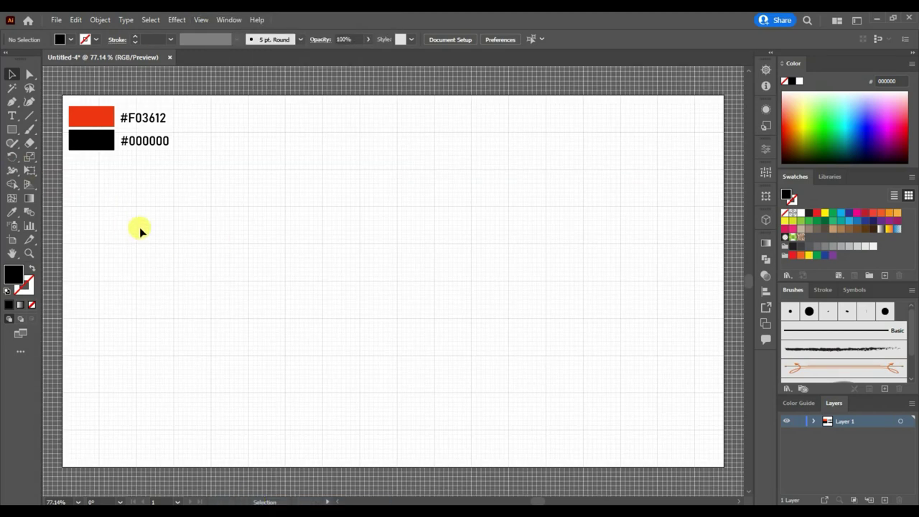
drag(8, 130, 57, 155)
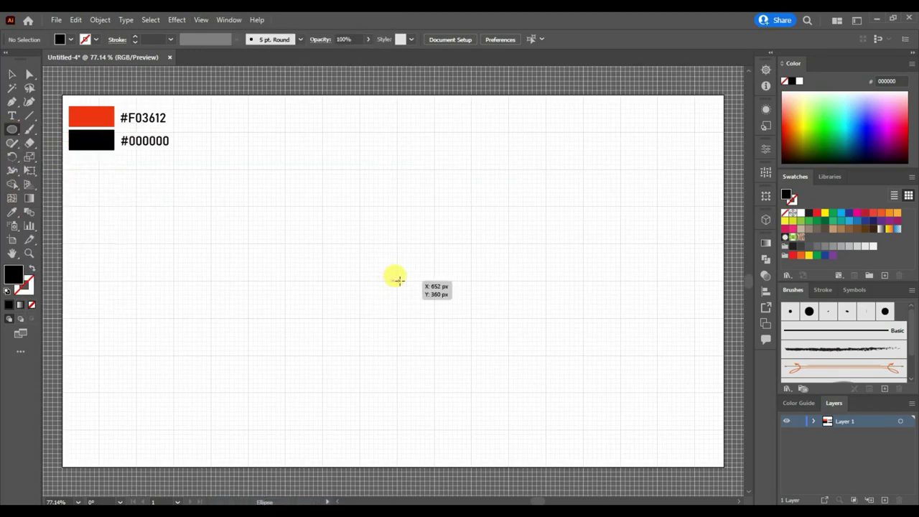
drag(398, 279, 505, 380)
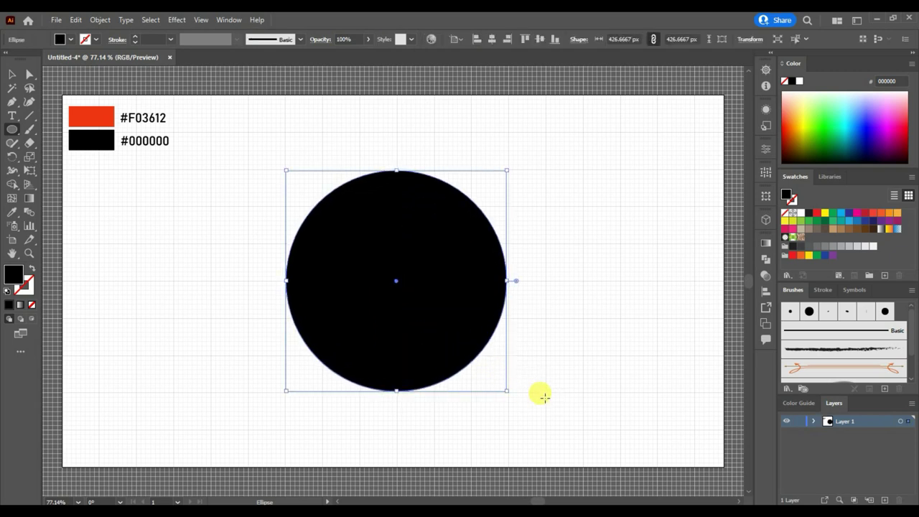
Offset the circle inward by -61 px and fill the inner copy magenta.
click(11, 74)
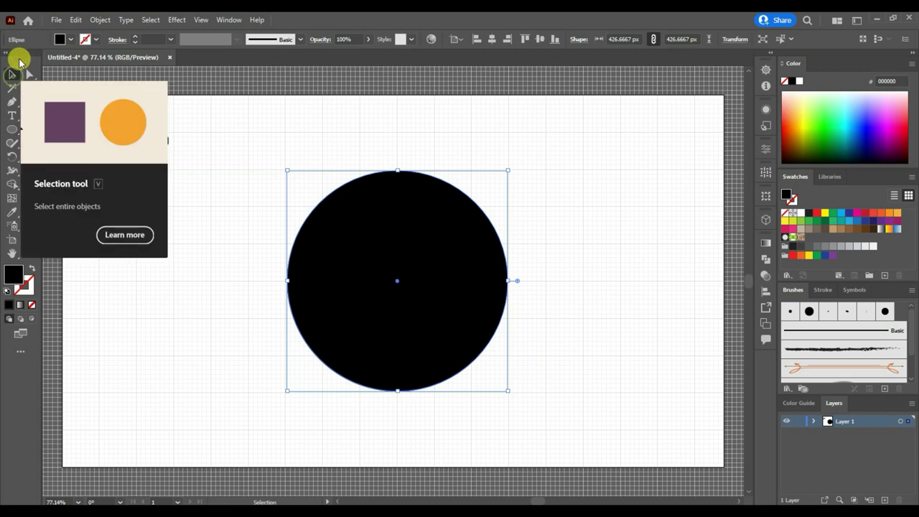
click(100, 20)
click(283, 335)
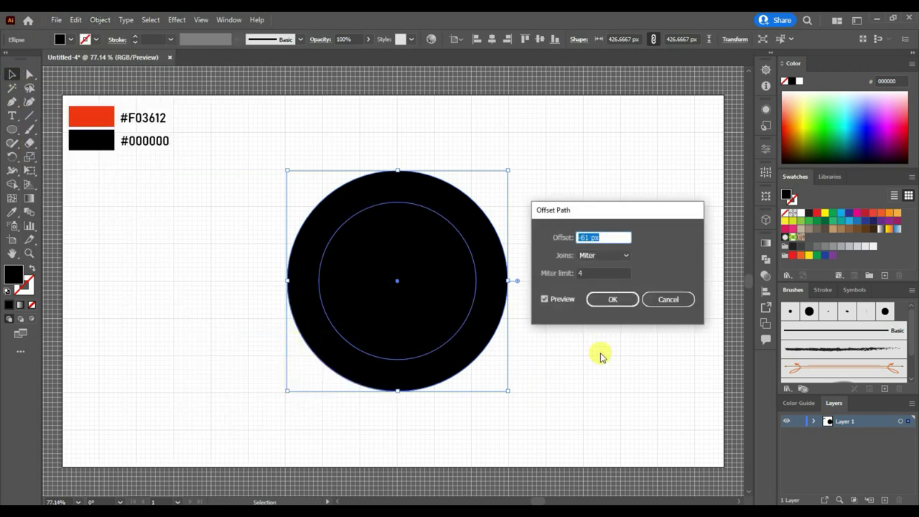
click(609, 300)
click(858, 215)
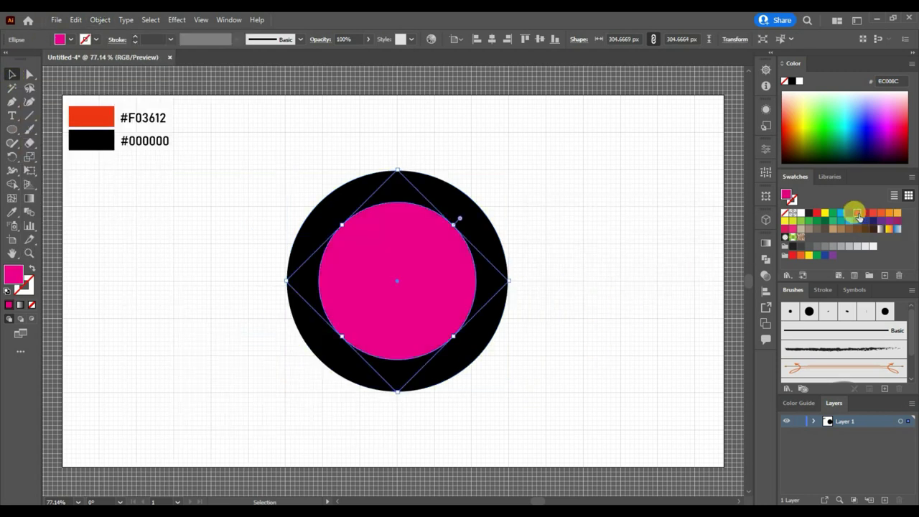
click(12, 133)
key(ctrl+shift+a)
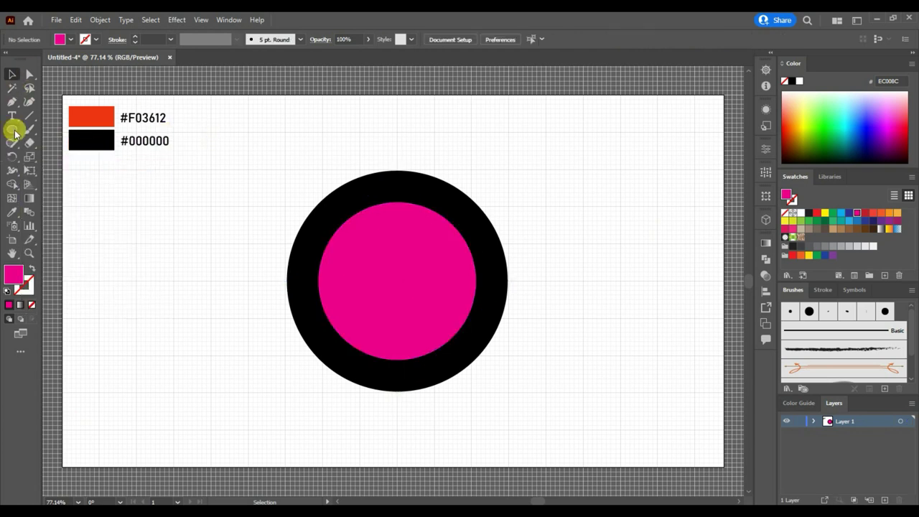
Draw a tall red bar, centre it on the circle, and place a spare copy beside it.
mouse_move(212, 171)
mouse_down()
mouse_move(227, 354)
mouse_move(221, 462)
mouse_up()
click(874, 214)
click(13, 74)
drag(217, 385, 424, 368)
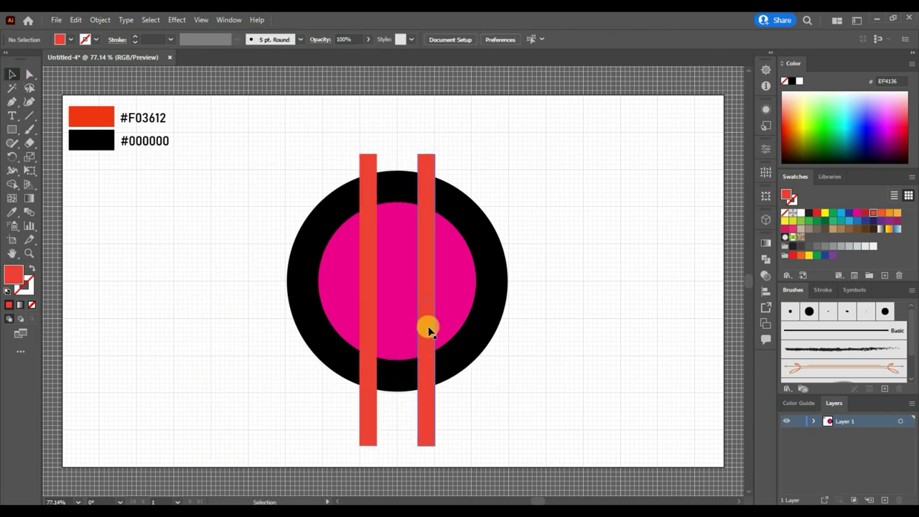
drag(427, 323, 558, 320)
drag(365, 316, 393, 309)
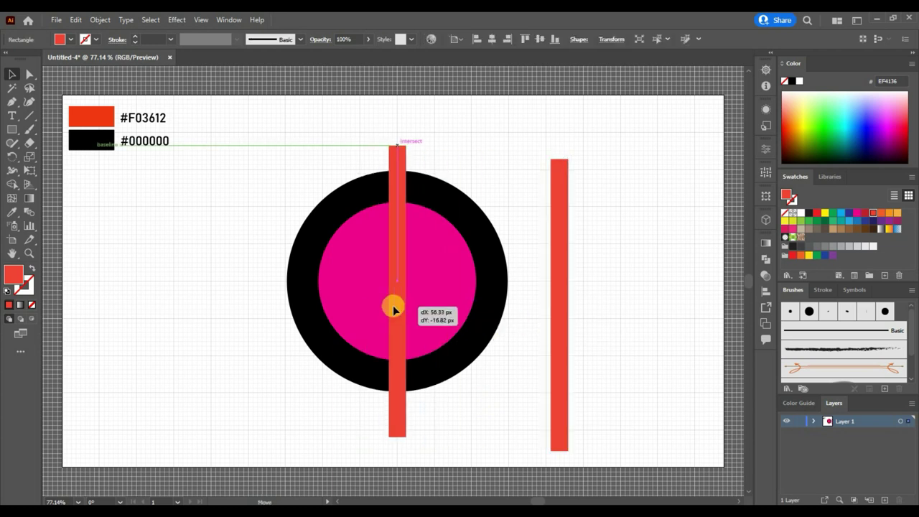
Add a horizontal mirrored copy of the red bar and move the spare bar to the left.
right_click(393, 306)
mouse_move(452, 235)
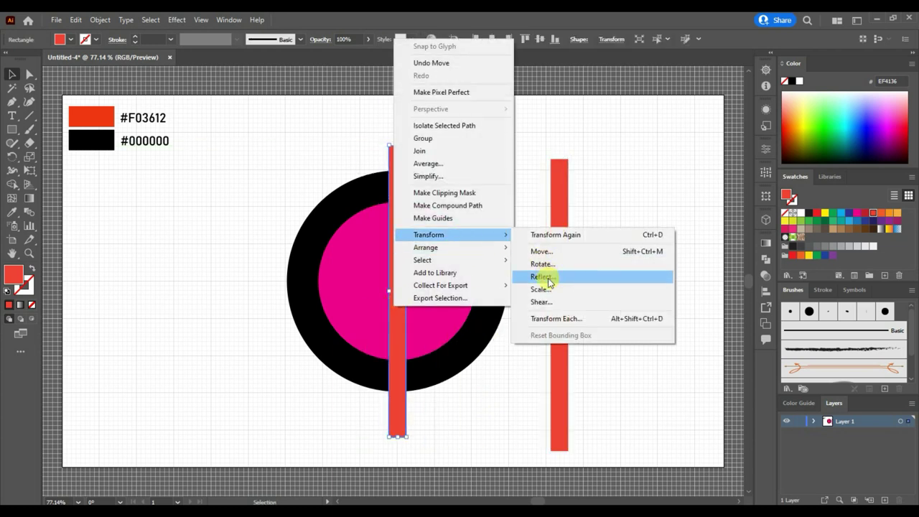
click(552, 278)
click(727, 302)
mouse_move(552, 342)
mouse_down()
mouse_move(561, 343)
mouse_move(122, 349)
mouse_up()
click(431, 413)
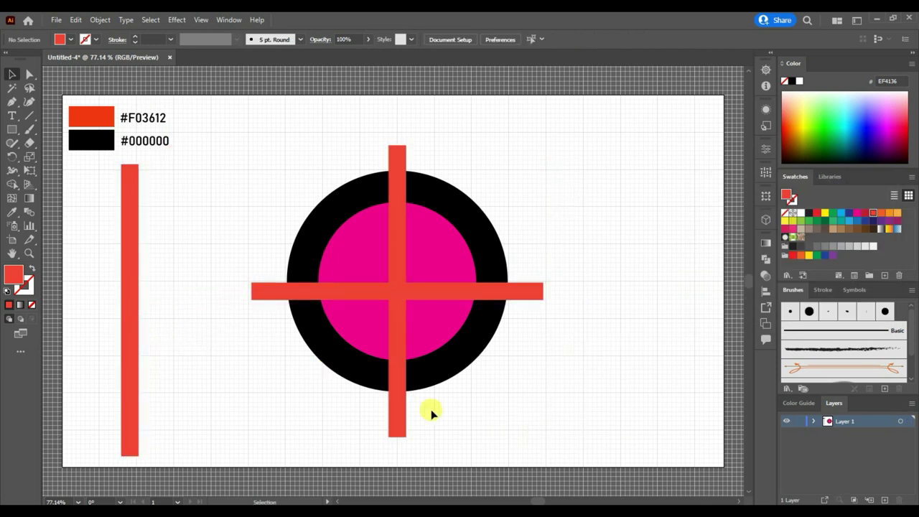
Group the circle with the crossing bars, align their vertical centres, and bring back the spare bar.
click(482, 346)
shift+click(421, 292)
key(ctrl+g)
mouse_move(557, 410)
mouse_down()
mouse_move(356, 302)
mouse_move(355, 147)
mouse_up()
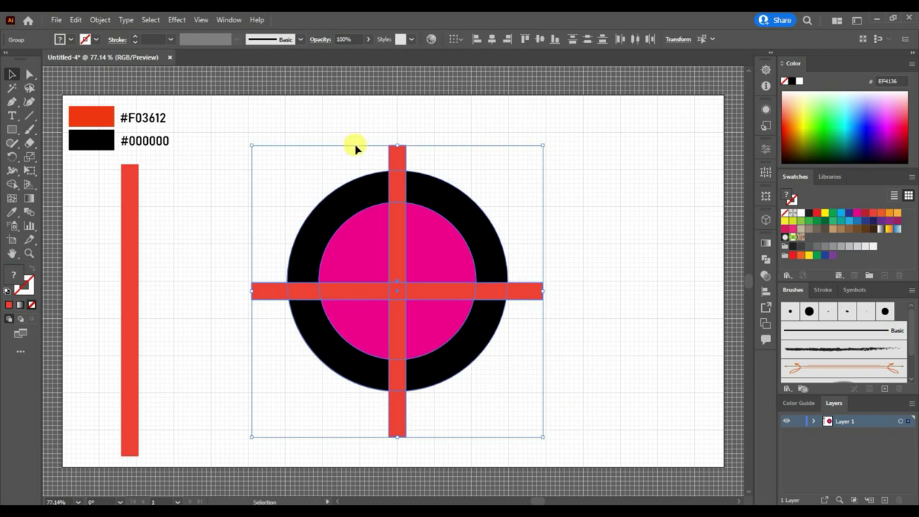
click(542, 39)
click(582, 320)
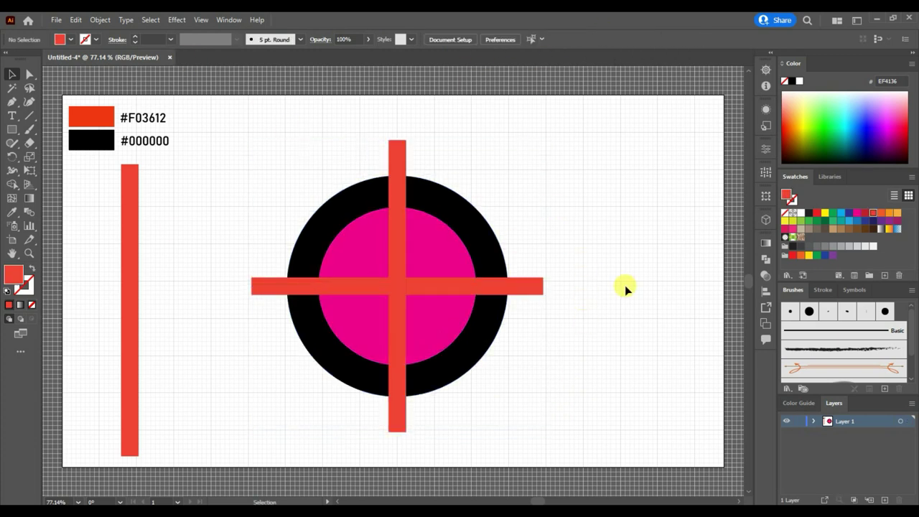
mouse_move(136, 285)
mouse_down()
mouse_move(361, 285)
mouse_move(429, 256)
mouse_move(419, 243)
mouse_up()
Turn the spare bar into a blue strip about 20 px wide, copied to the vertical bar's left.
click(849, 213)
key(ctrl+plus)
key(ctrl+plus)
key(ctrl+plus)
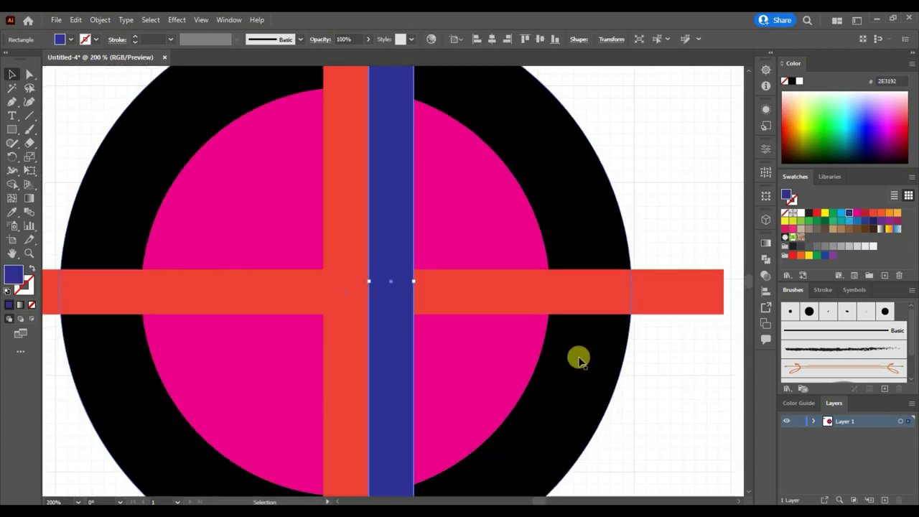
drag(414, 282, 397, 282)
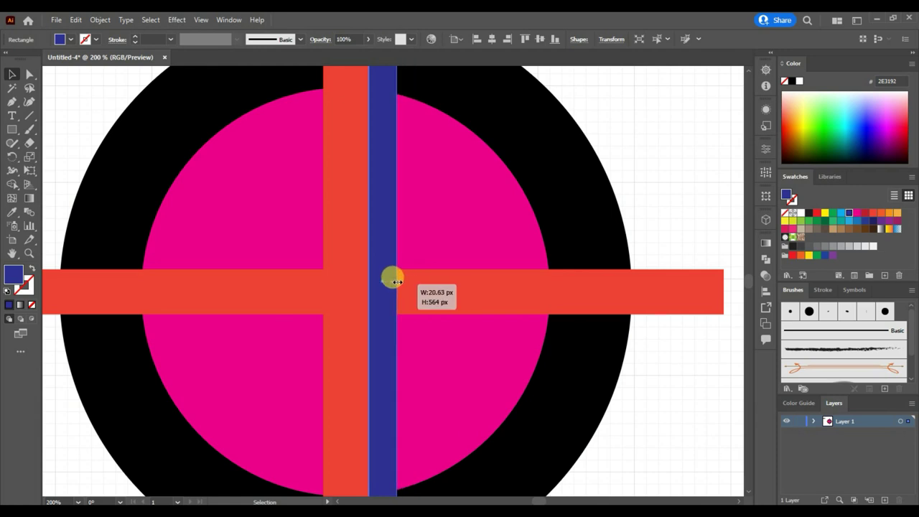
key(ctrl+0)
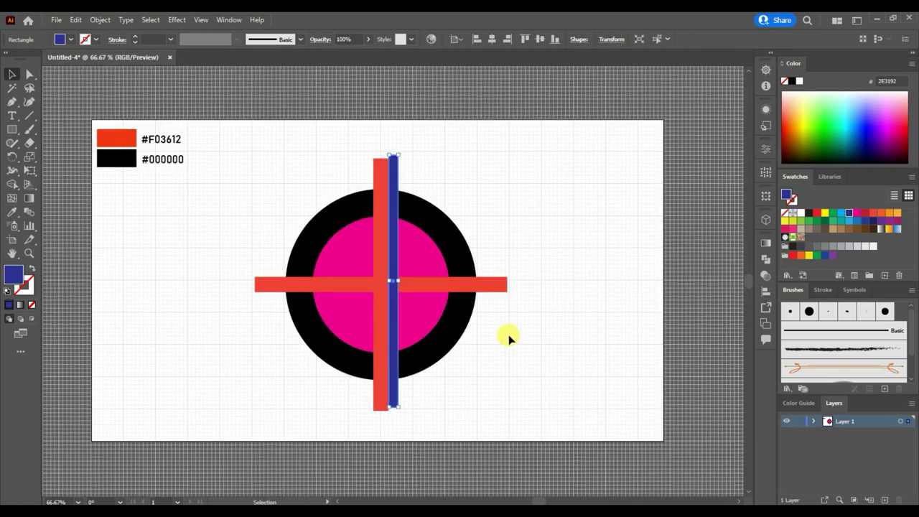
click(509, 337)
drag(395, 298, 369, 296)
Add a 90° rotated copy of the blue strip and another copy below the horizontal red bar.
right_click(369, 296)
mouse_move(424, 225)
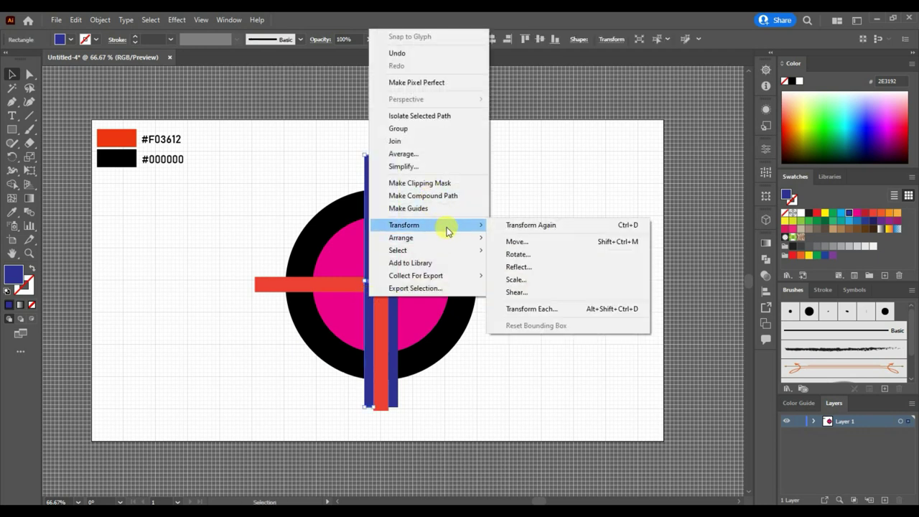
click(519, 254)
click(734, 305)
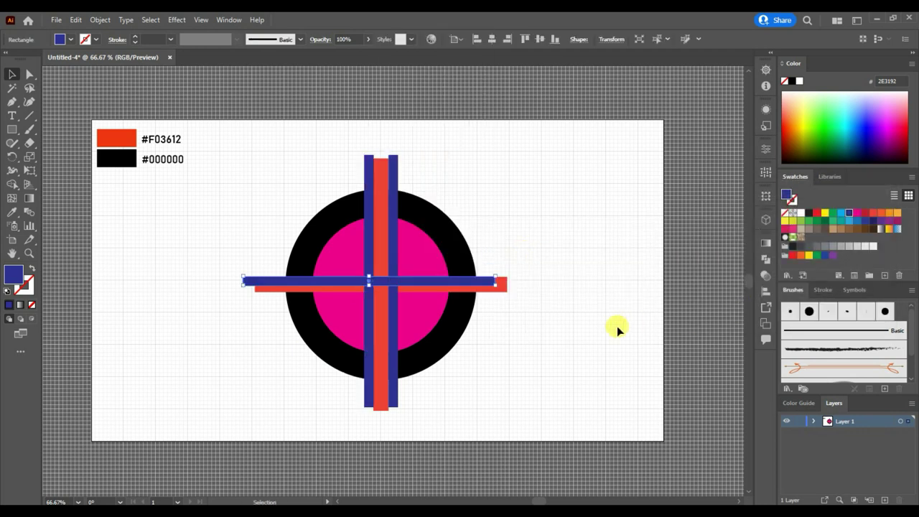
key(shift+Right)
key(shift+Up)
key(shift+Up)
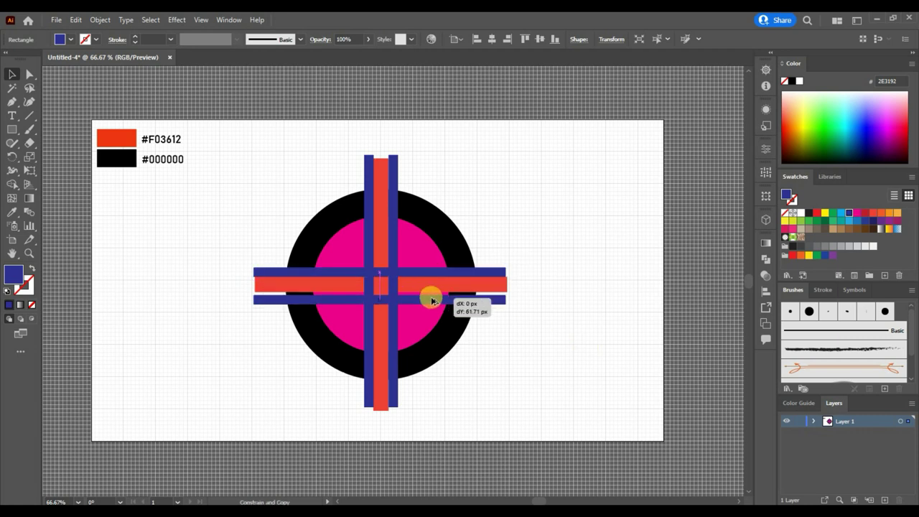
drag(436, 280, 433, 305)
key(ctrl+a)
key(shift+m)
alt+click(397, 169)
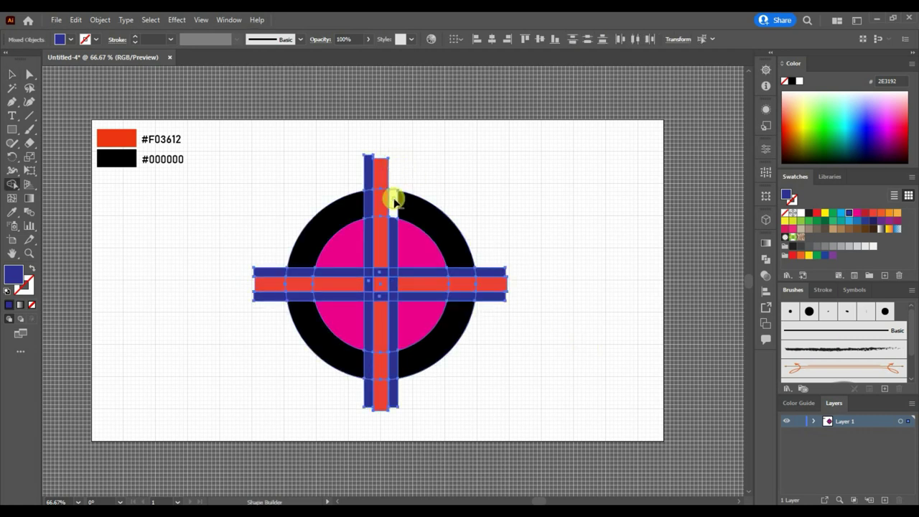
alt+click(394, 202)
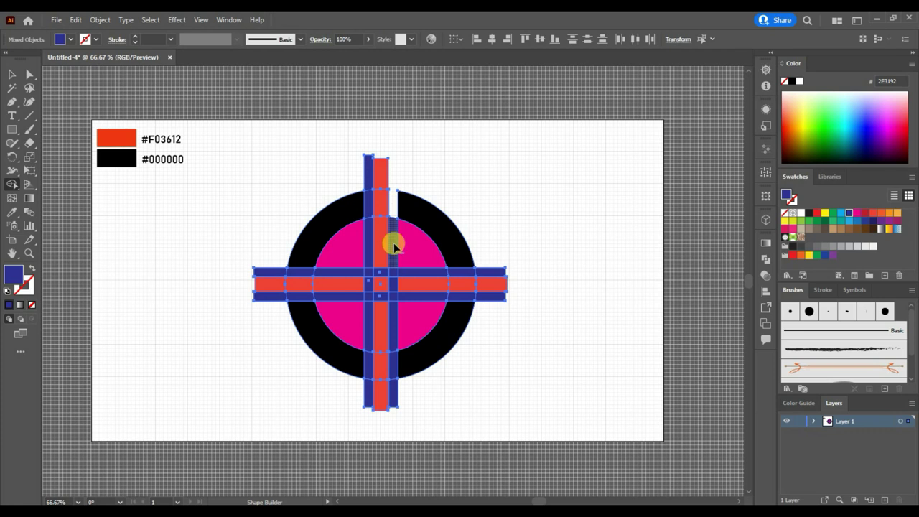
key(ctrl+z)
key(ctrl+z)
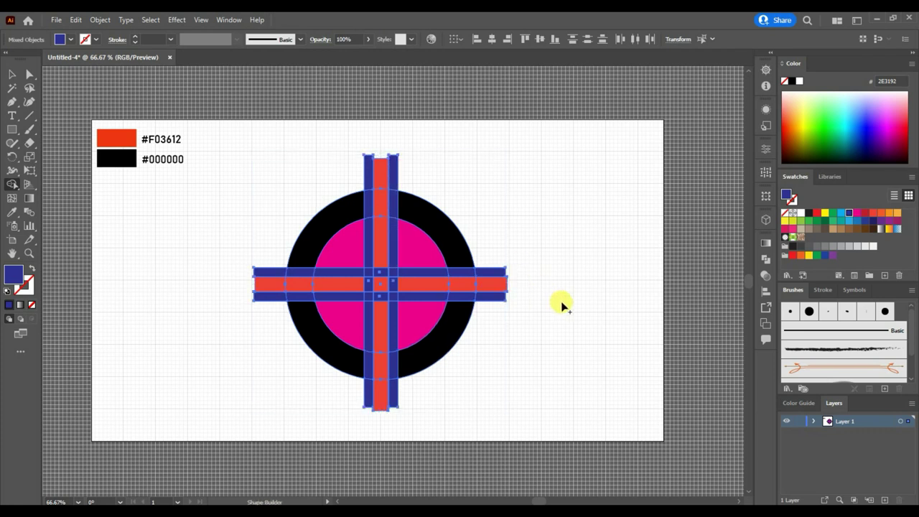
key(v)
click(535, 237)
click(411, 257)
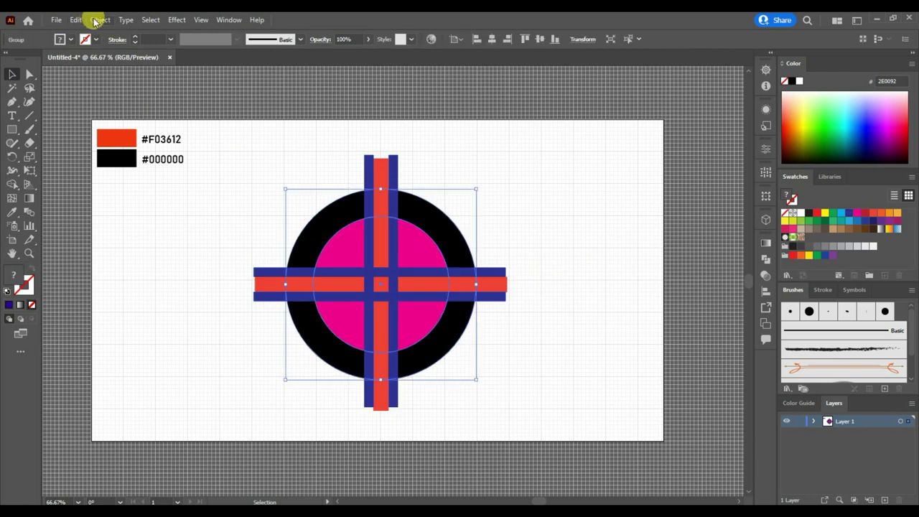
Apply a -61 px inward offset path to the grouped emblem.
click(99, 19)
click(283, 336)
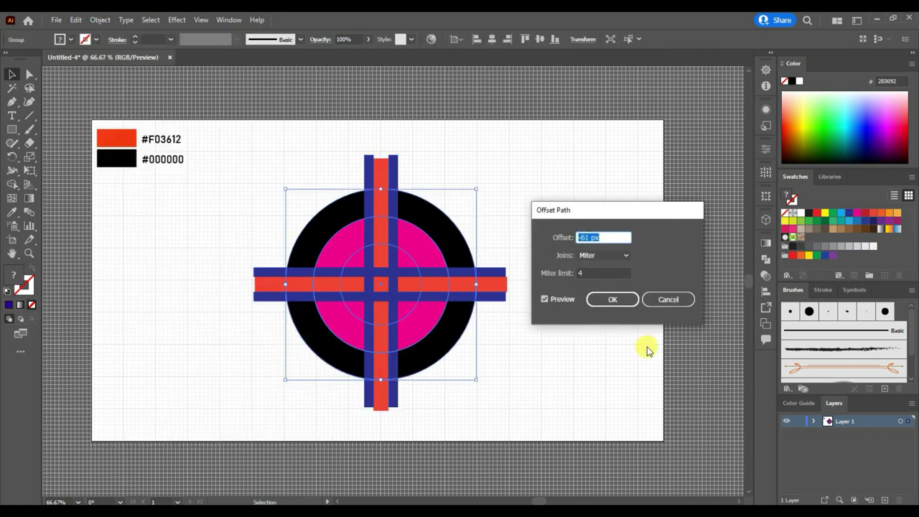
click(610, 300)
click(583, 283)
Inspect the vertical and horizontal blue strips up close, then select every crosshair shape.
key(ctrl+plus)
key(ctrl+plus)
key(ctrl+plus)
scroll(431, 245, up, 3)
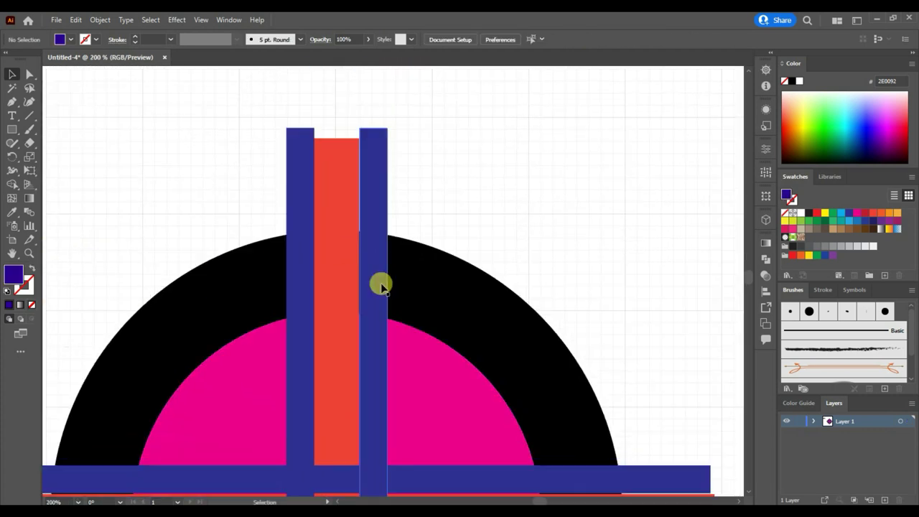
click(380, 283)
click(486, 249)
scroll(574, 216, down, 5)
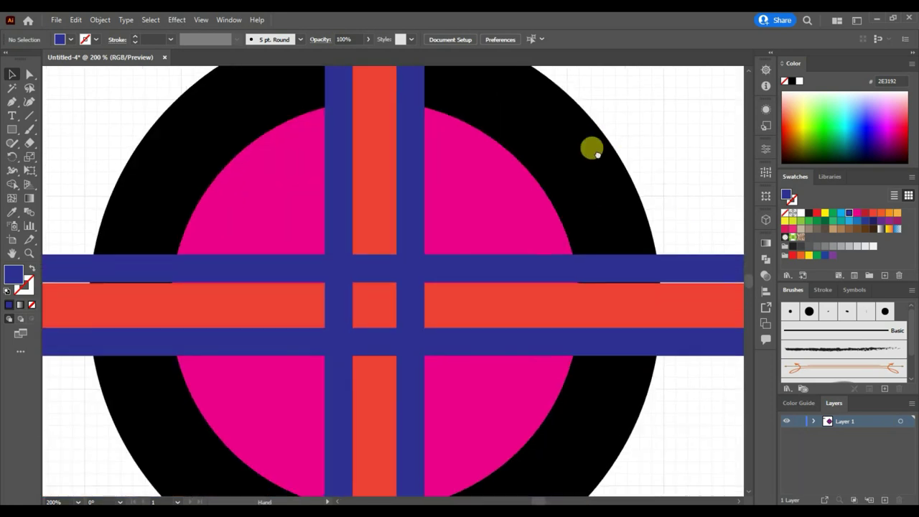
click(607, 269)
click(697, 415)
scroll(608, 378, down, 2)
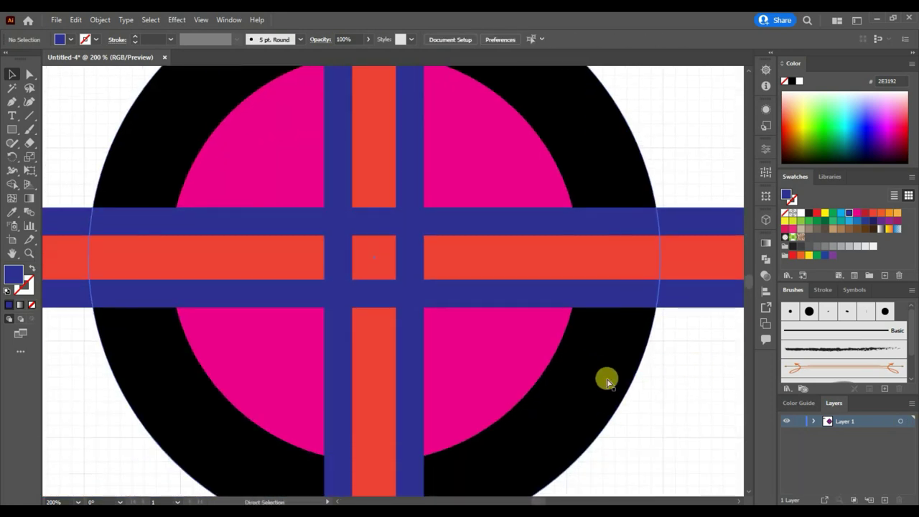
key(ctrl+minus)
key(ctrl+minus)
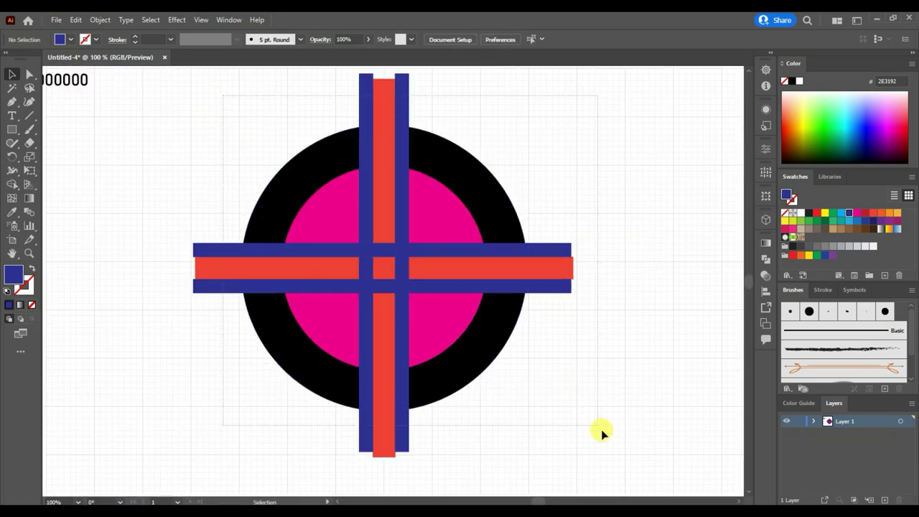
drag(212, 125, 601, 431)
With Shape Builder, delete the top blue strip piece and the magenta ring segments.
click(12, 185)
alt+click(401, 97)
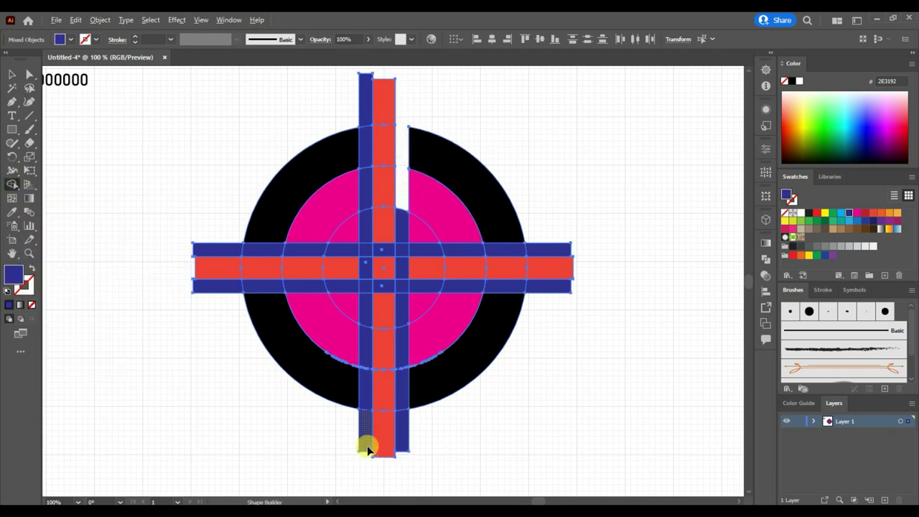
alt+click(342, 340)
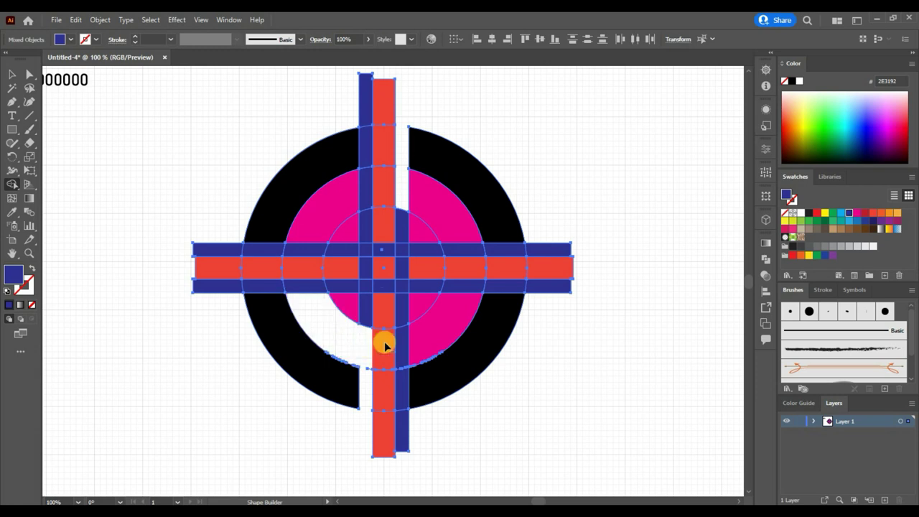
alt+click(438, 336)
alt+click(447, 224)
drag(333, 215, 220, 248)
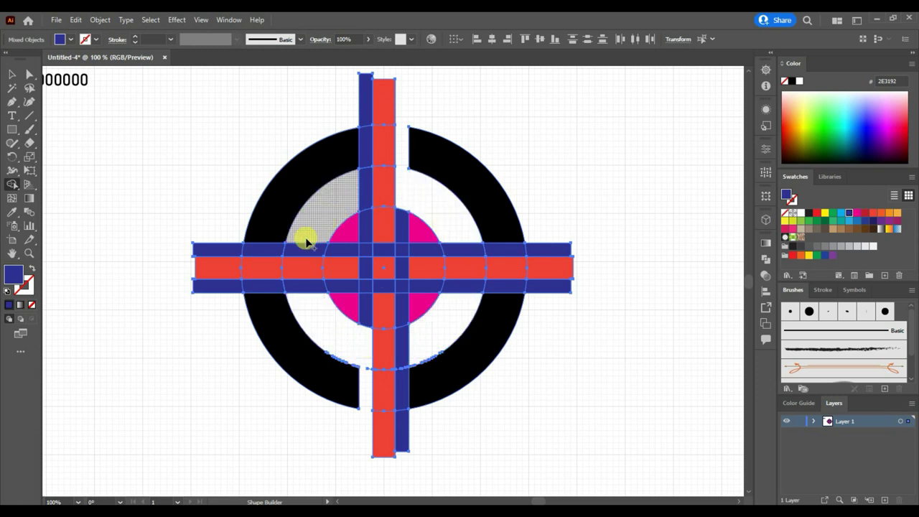
Delete the bar ends outside the ring and the leftover blue strips beside the circle.
drag(476, 298, 507, 289)
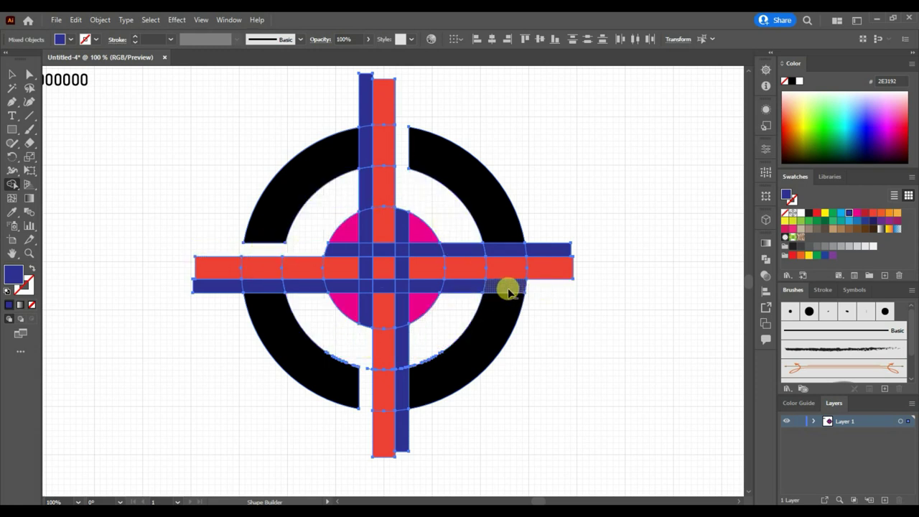
alt+click(557, 268)
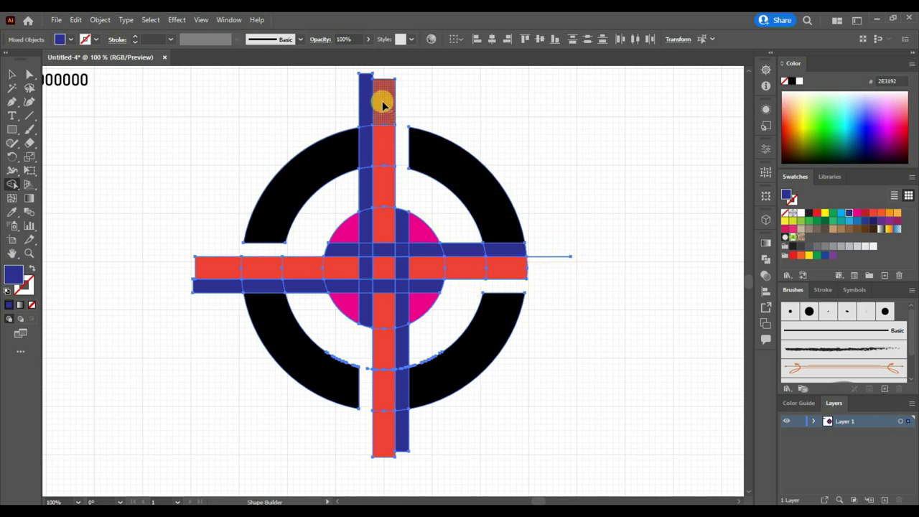
drag(380, 96, 395, 107)
drag(404, 436, 400, 441)
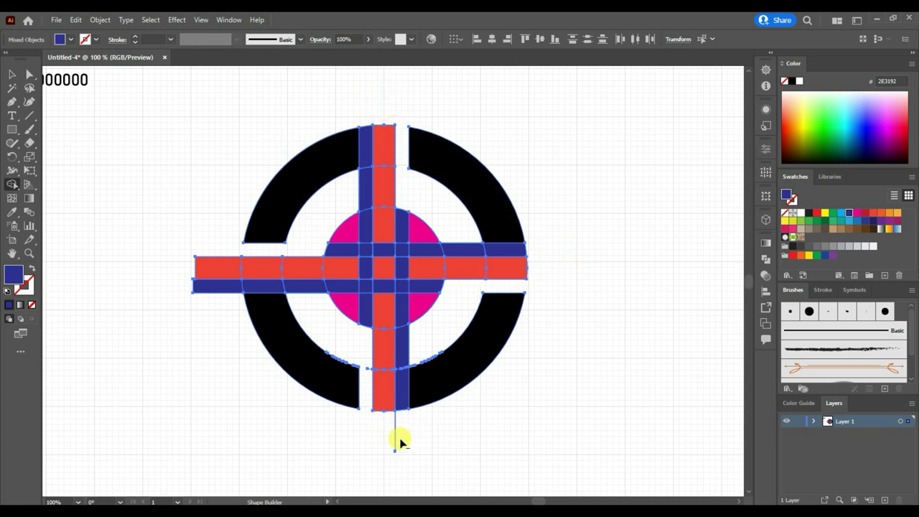
alt+click(215, 287)
alt+click(219, 262)
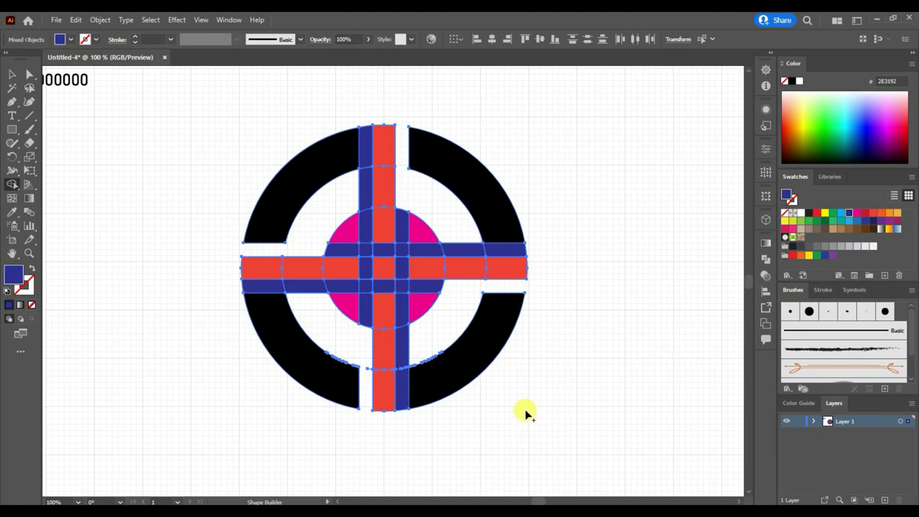
alt+click(462, 252)
alt+click(304, 287)
Merge the arcs with their adjoining strip pieces and unify the centre circle pieces.
drag(302, 170, 387, 148)
drag(487, 197, 506, 267)
mouse_move(262, 271)
mouse_down()
mouse_move(338, 381)
mouse_move(391, 393)
mouse_up()
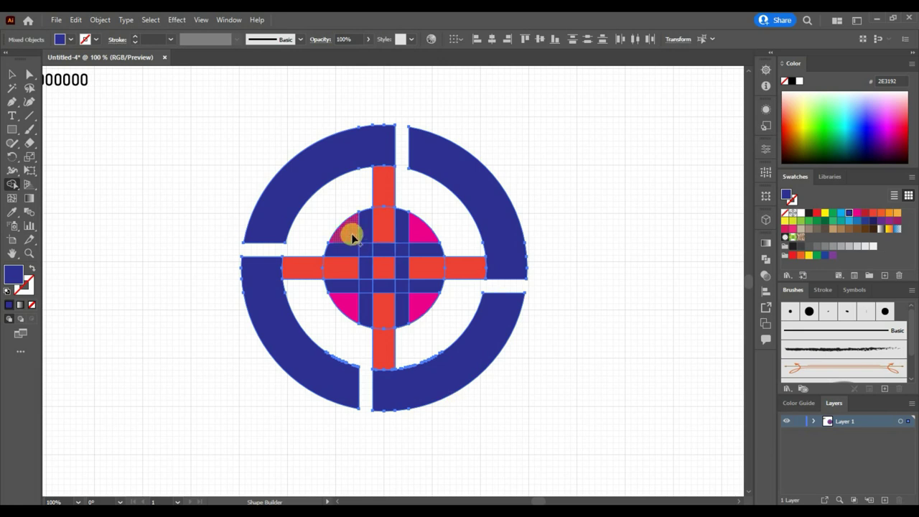
mouse_move(348, 285)
mouse_down()
mouse_move(393, 248)
mouse_move(398, 255)
mouse_up()
Select the artwork and undo the last two changes.
click(12, 73)
click(223, 369)
click(361, 271)
click(545, 354)
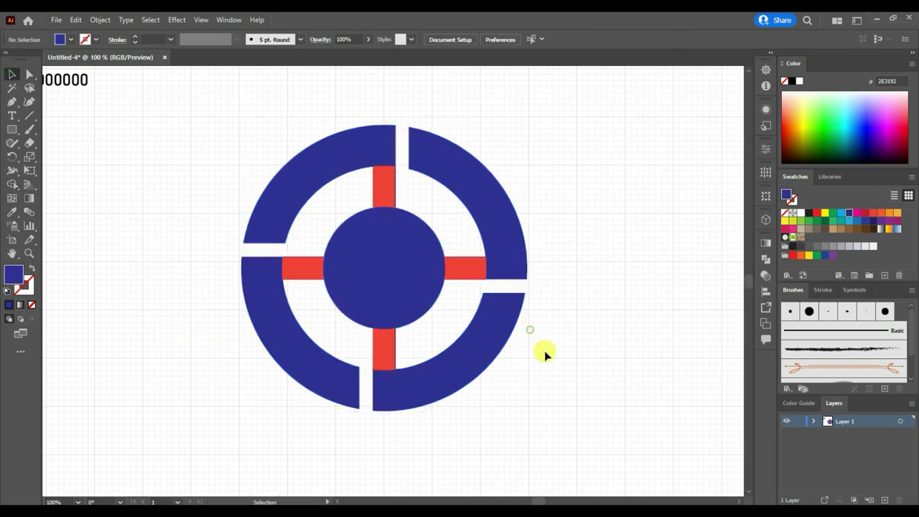
drag(240, 118, 472, 308)
key(ctrl+z)
key(ctrl+z)
key(ctrl+z)
key(ctrl+z)
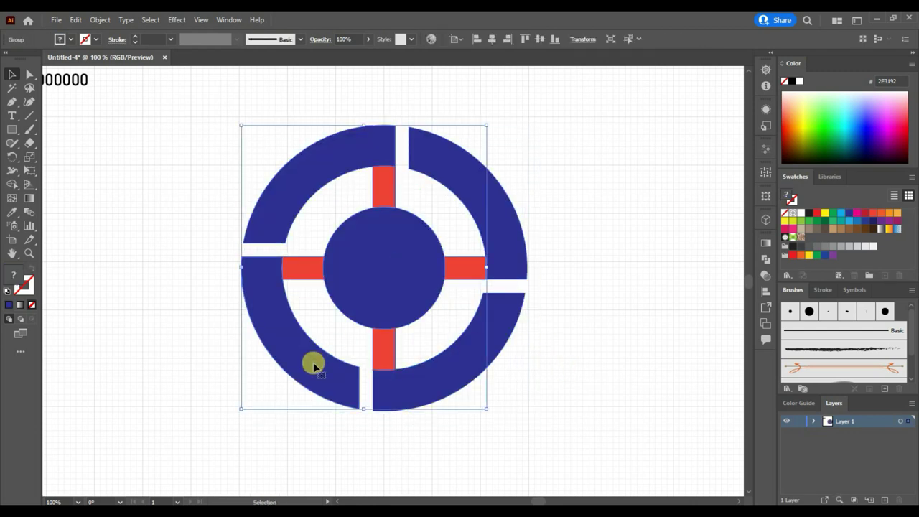
shift+click(510, 252)
key(ctrl+z)
key(ctrl+z)
key(ctrl+z)
key(v)
click(587, 318)
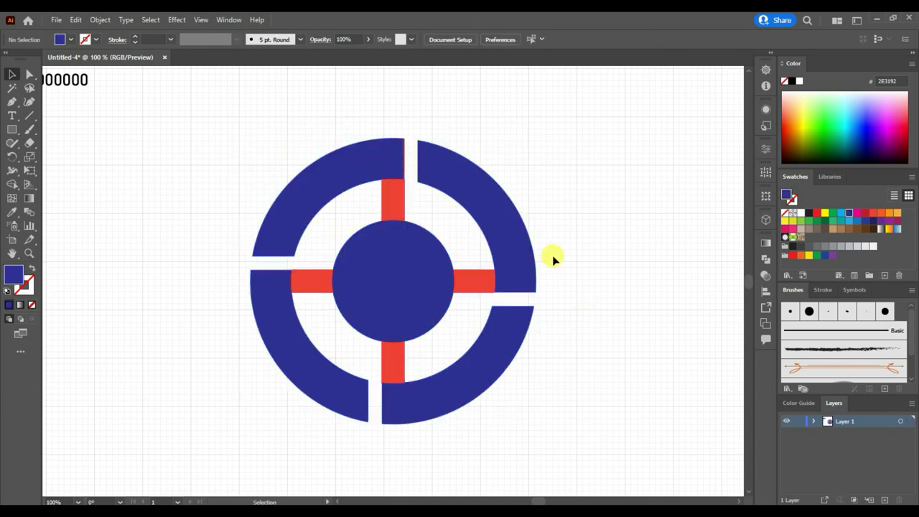
Zoom in, select all, and merge the top red bar into the blue shapes with Shape Builder.
key(ctrl+equal)
key(ctrl+equal)
key(ctrl+equal)
scroll(400, 318, up, 10)
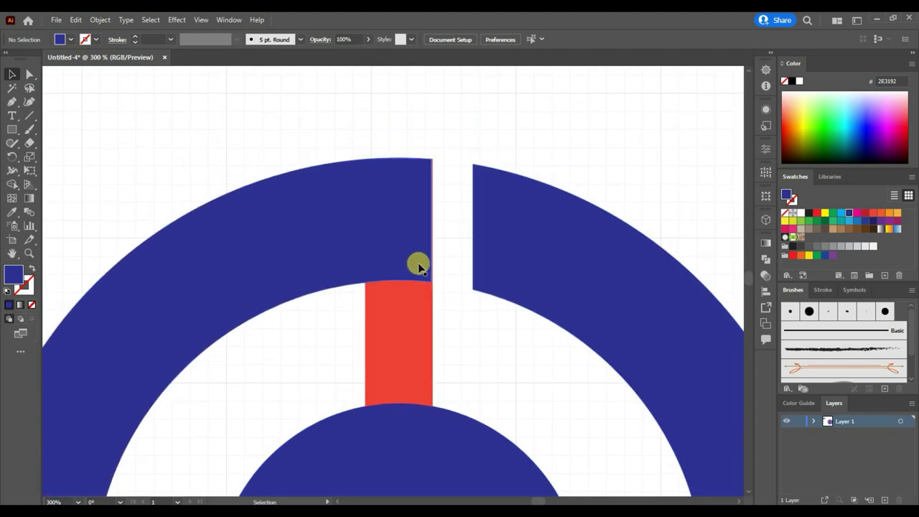
key(ctrl+a)
click(12, 184)
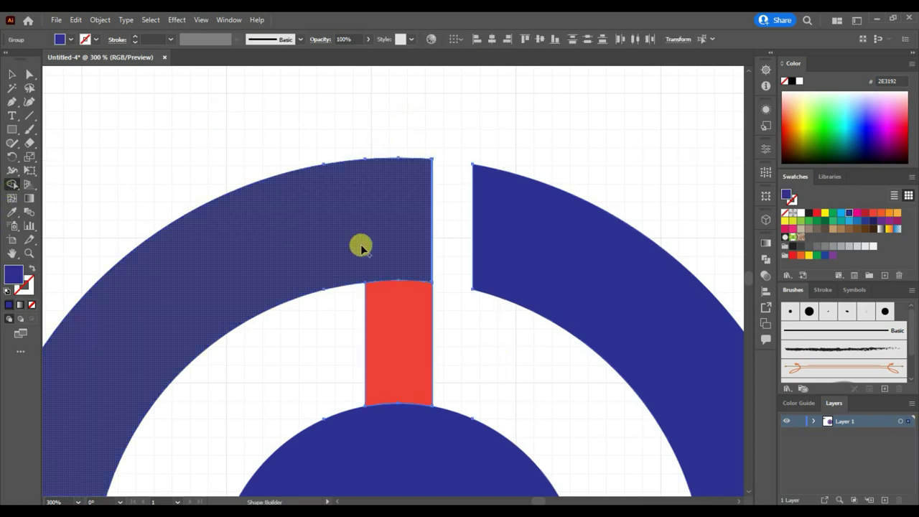
click(408, 230)
scroll(491, 130, down, 5)
scroll(490, 129, left, 2)
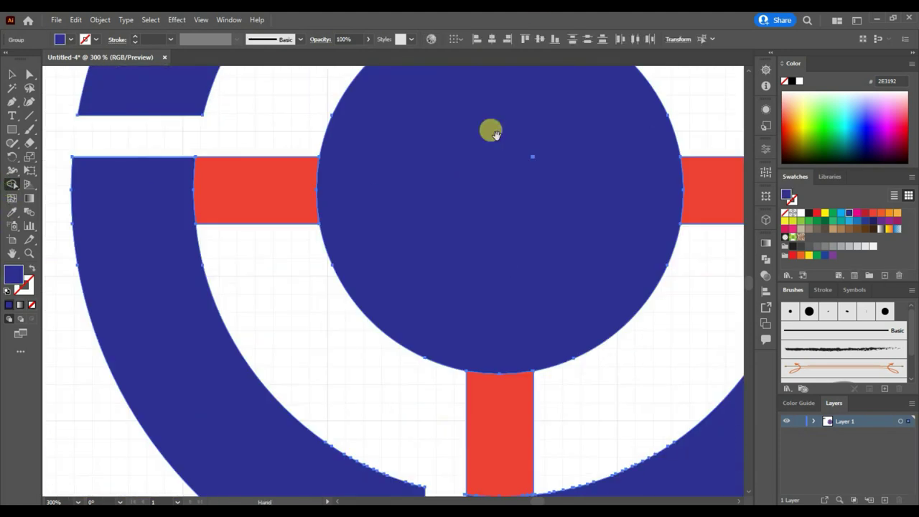
mouse_move(164, 211)
mouse_down()
mouse_move(173, 304)
mouse_move(468, 90)
mouse_move(420, 409)
mouse_move(295, 298)
mouse_up()
drag(248, 126, 390, 318)
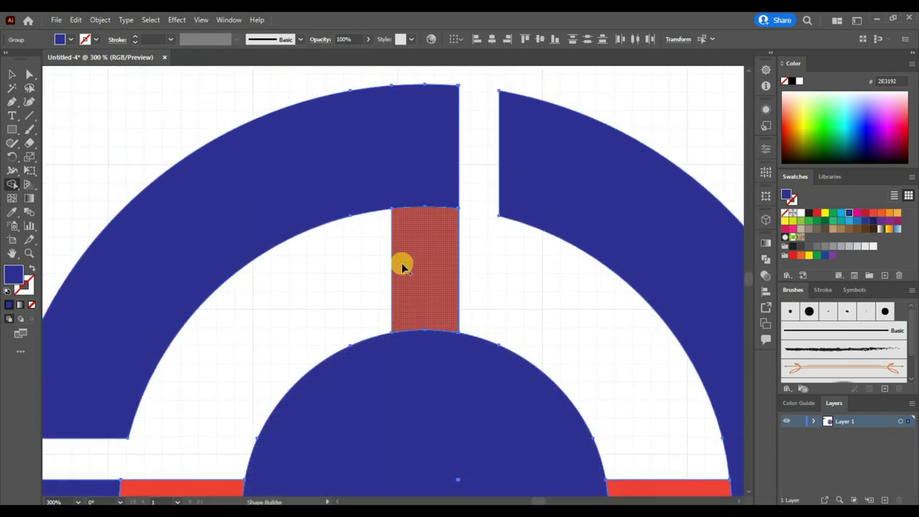
drag(429, 259, 405, 340)
scroll(338, 280, down, 5)
scroll(337, 280, left, 1)
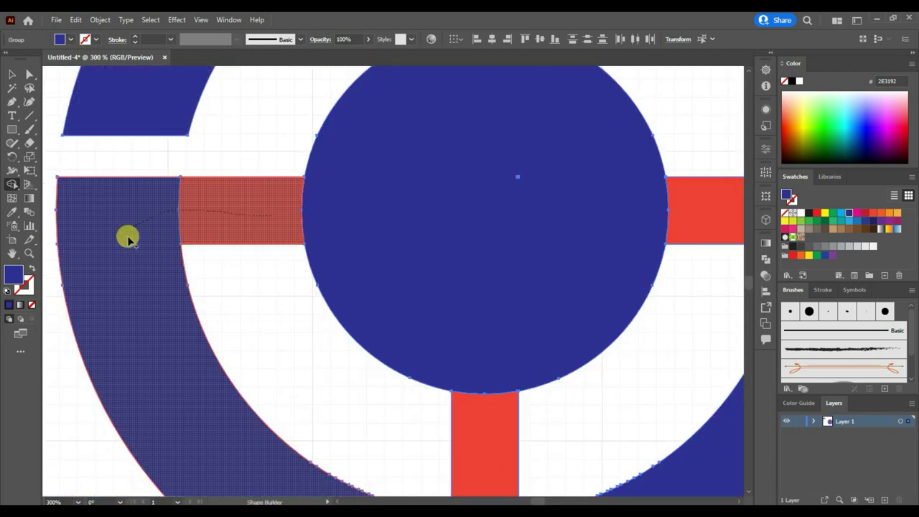
Merge the remaining red bars into their neighbouring blue arcs and the centre circle.
drag(127, 236, 483, 273)
scroll(483, 273, down, 4)
scroll(483, 273, right, 2)
drag(405, 238, 534, 342)
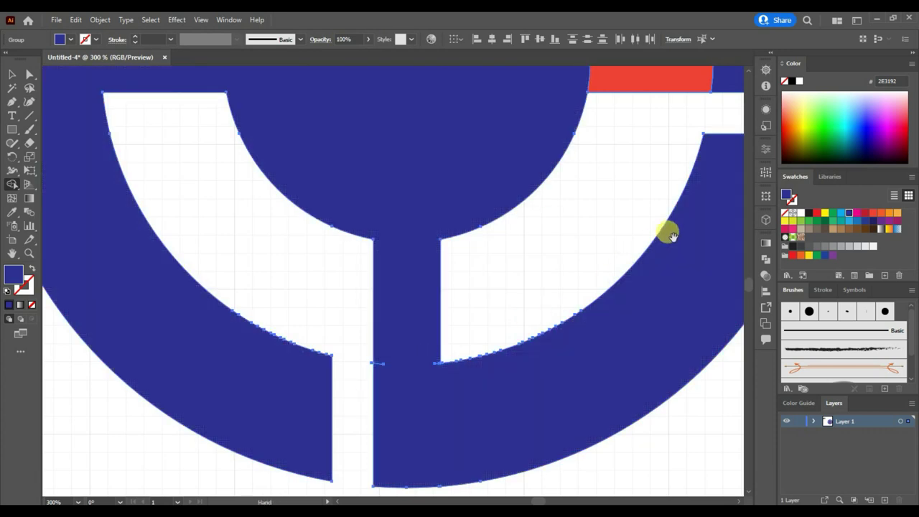
scroll(425, 275, up, 5)
scroll(425, 275, right, 5)
drag(424, 277, 530, 395)
scroll(430, 323, down, 5)
scroll(431, 323, left, 2)
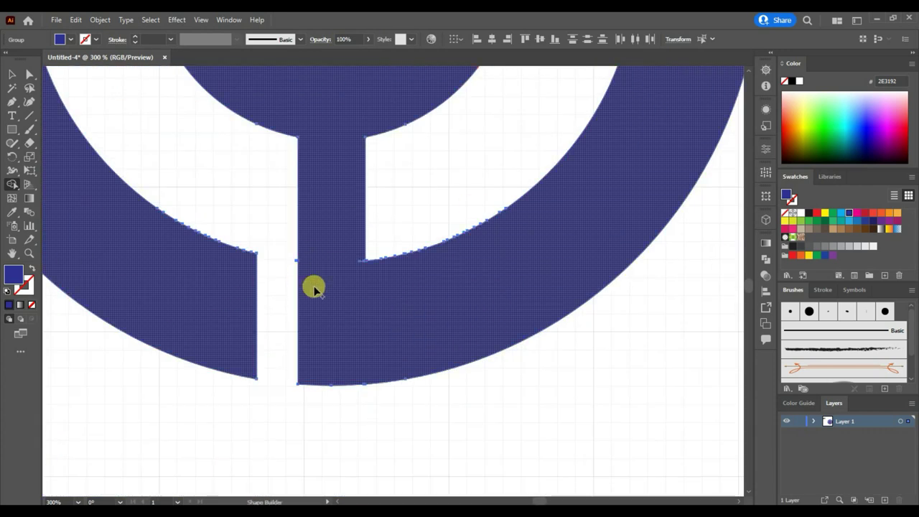
scroll(359, 303, down, 2)
scroll(359, 304, down, 1)
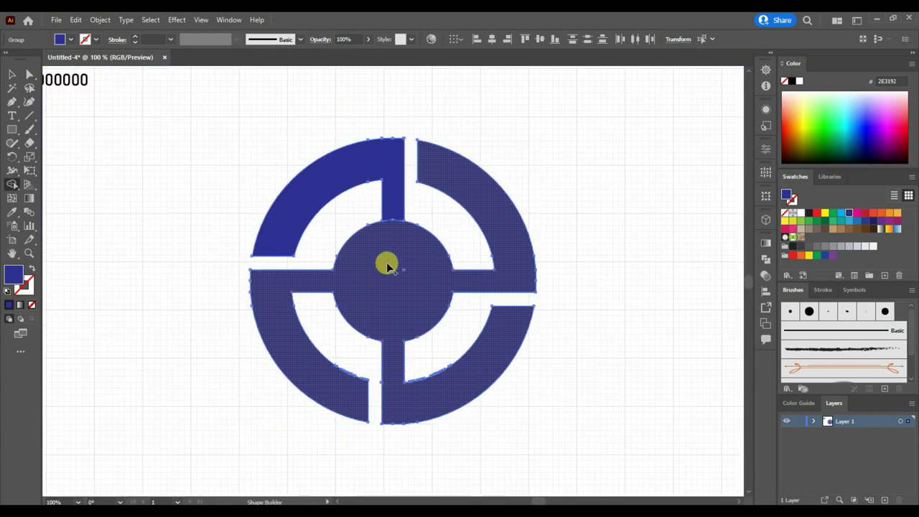
Shift the logo slightly up-left and draw a triangle at its centre.
click(12, 74)
drag(409, 293, 402, 282)
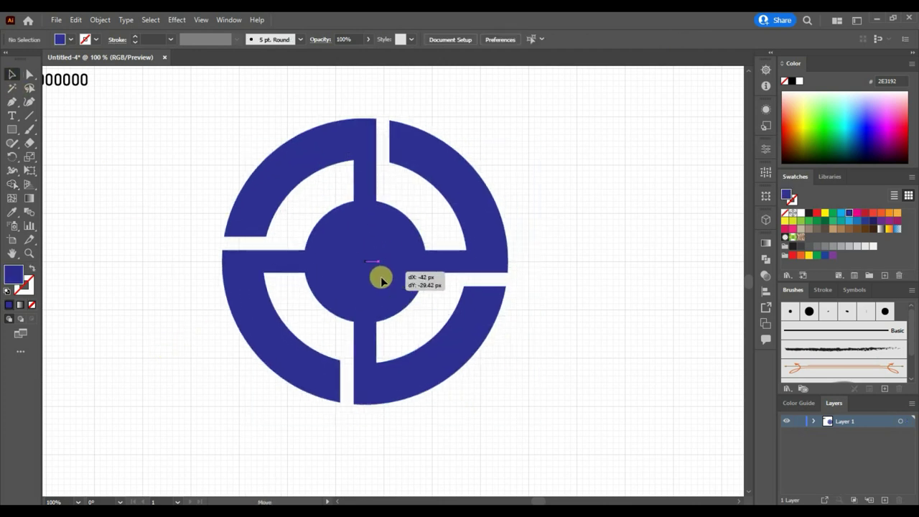
click(120, 277)
click(11, 129)
click(56, 170)
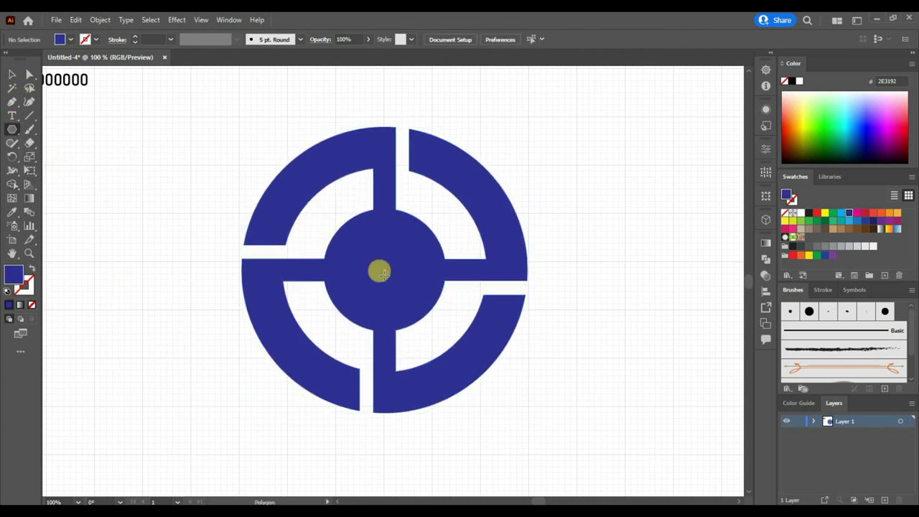
click(383, 272)
click(434, 287)
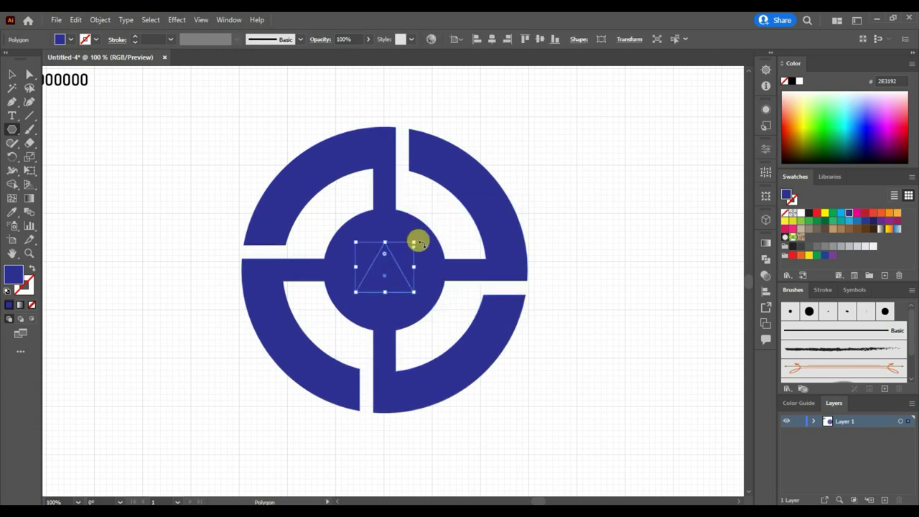
Rotate the triangle to point right, fill it white, and centre it on the logo.
mouse_move(415, 242)
mouse_down()
mouse_move(435, 261)
mouse_move(445, 302)
mouse_up()
click(793, 213)
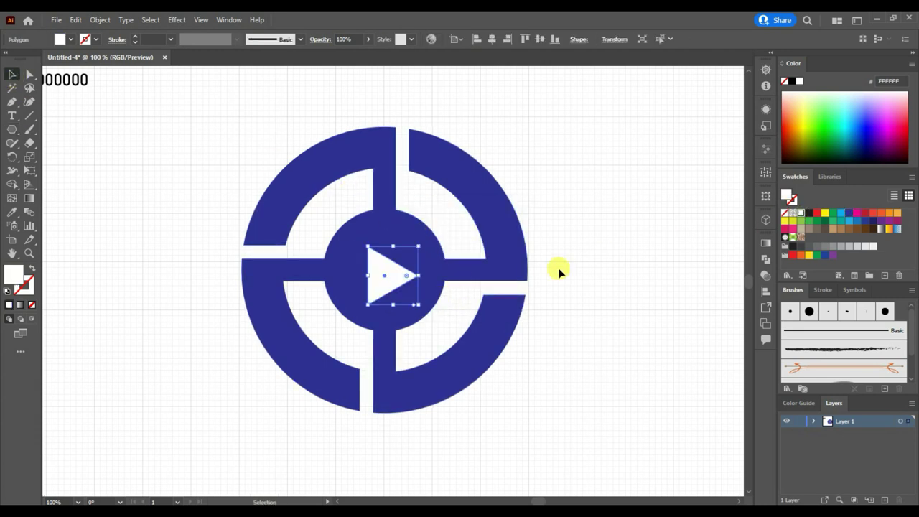
key(ctrl+a)
click(492, 39)
click(540, 39)
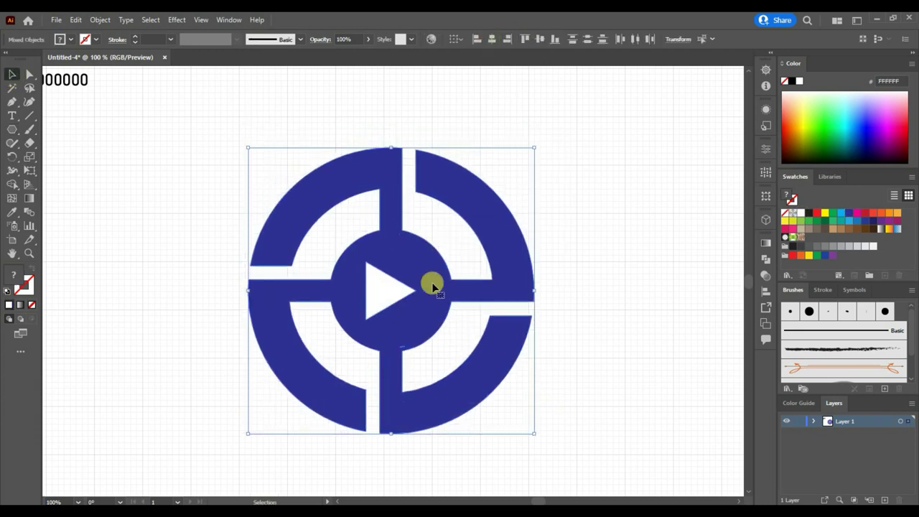
click(382, 290)
drag(383, 289, 391, 292)
Cut the white triangle out of the centre circle with Shape Builder, then view the whole artboard.
key(ctrl+a)
click(765, 260)
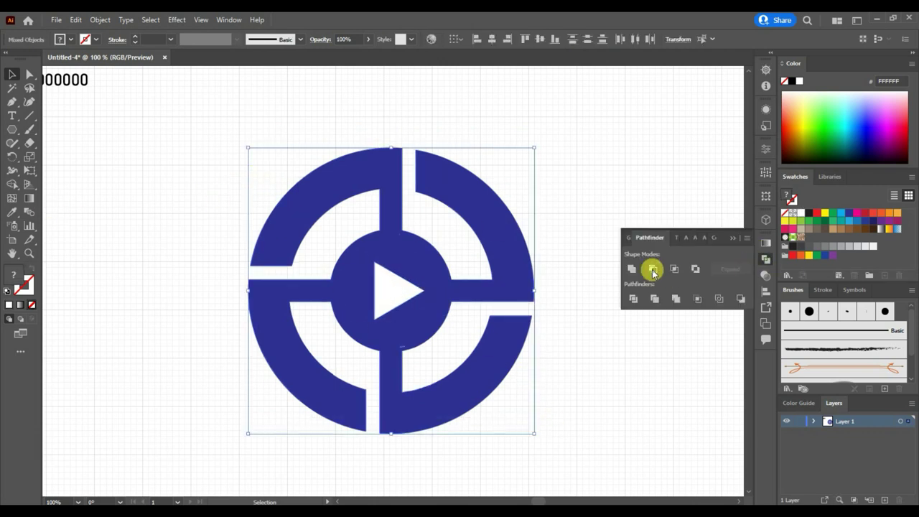
click(653, 269)
key(Return)
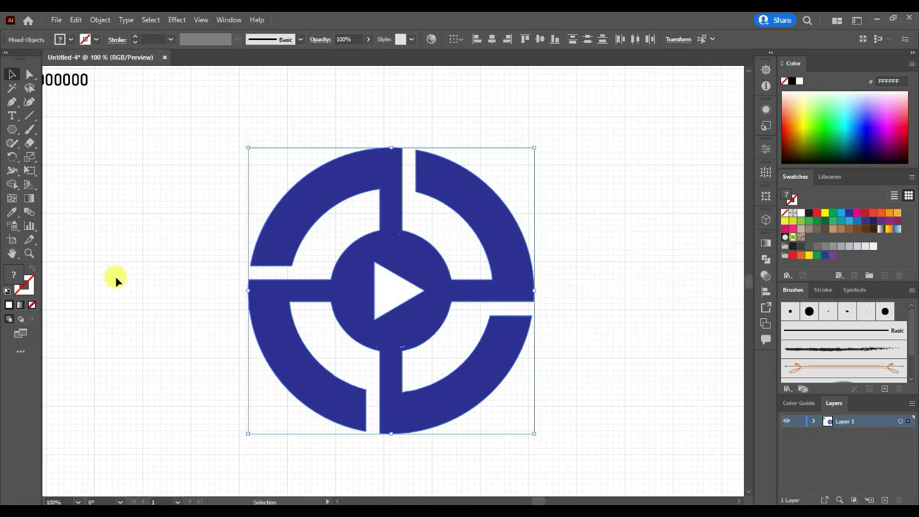
key(shift+m)
click(383, 284)
click(12, 74)
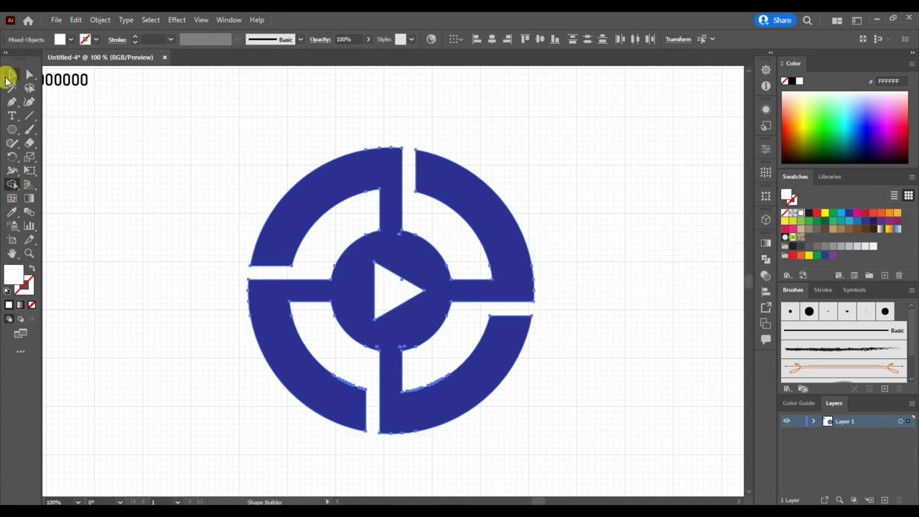
drag(244, 199, 548, 416)
key(ctrl+minus)
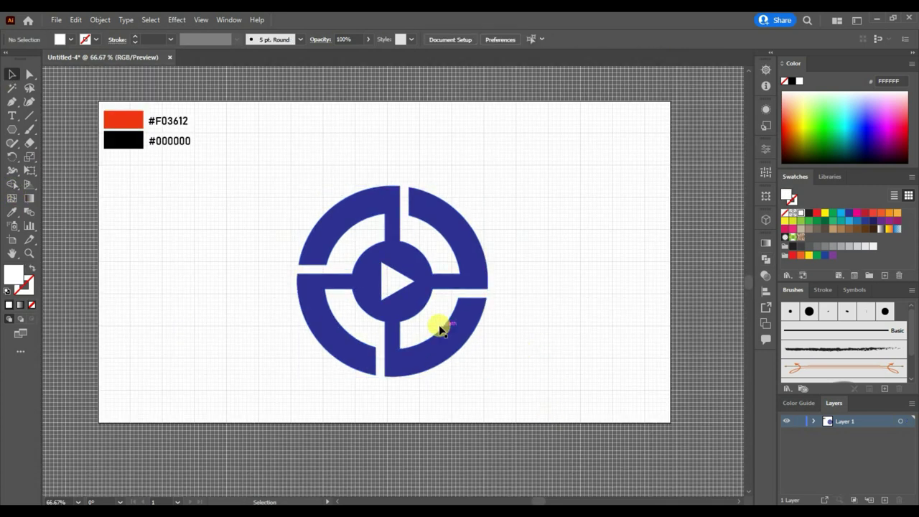
Raise the logo and give it a gradient with stops red #F03612 and black #000000.
drag(437, 324, 434, 295)
click(34, 195)
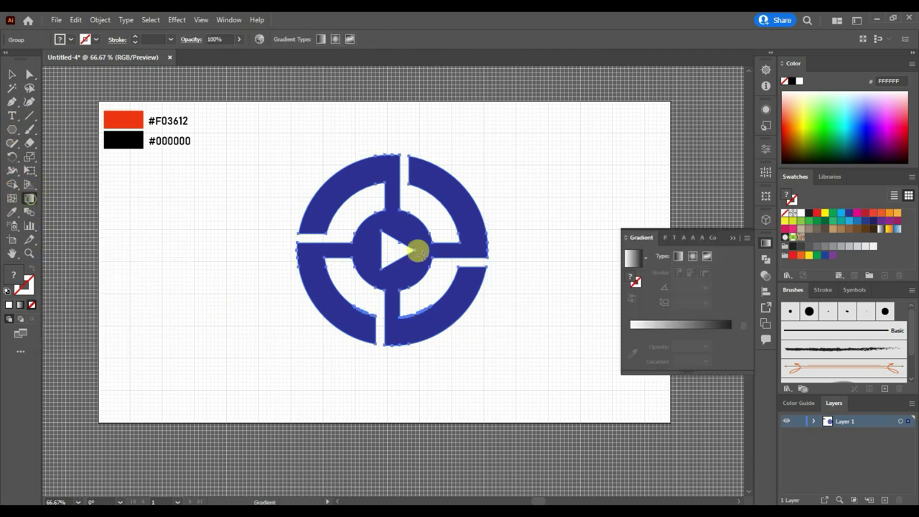
click(677, 327)
click(730, 332)
click(633, 354)
click(124, 120)
click(630, 332)
click(633, 353)
click(133, 140)
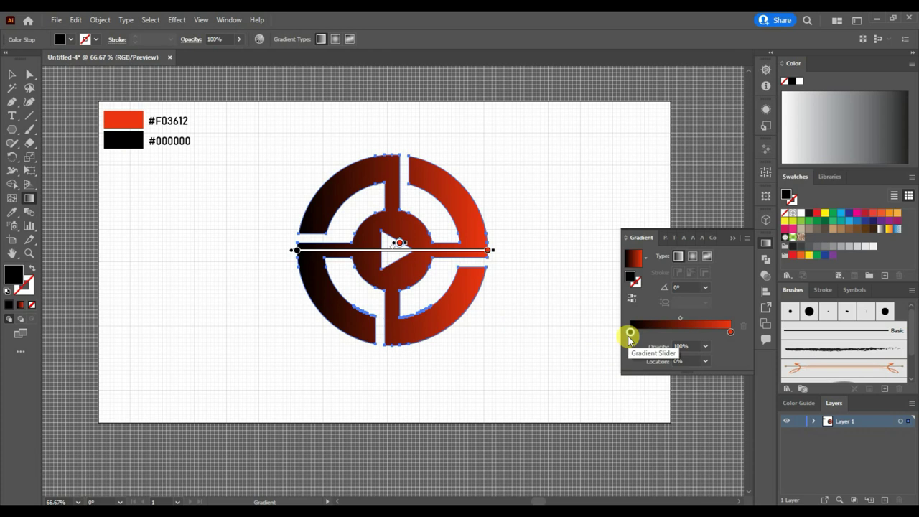
Angle the gradient diagonally, black at lower left to red at upper right, then deselect.
mouse_move(303, 316)
mouse_down()
mouse_move(488, 166)
mouse_move(472, 178)
mouse_move(516, 202)
mouse_move(493, 203)
mouse_move(489, 188)
mouse_up()
drag(303, 317, 303, 310)
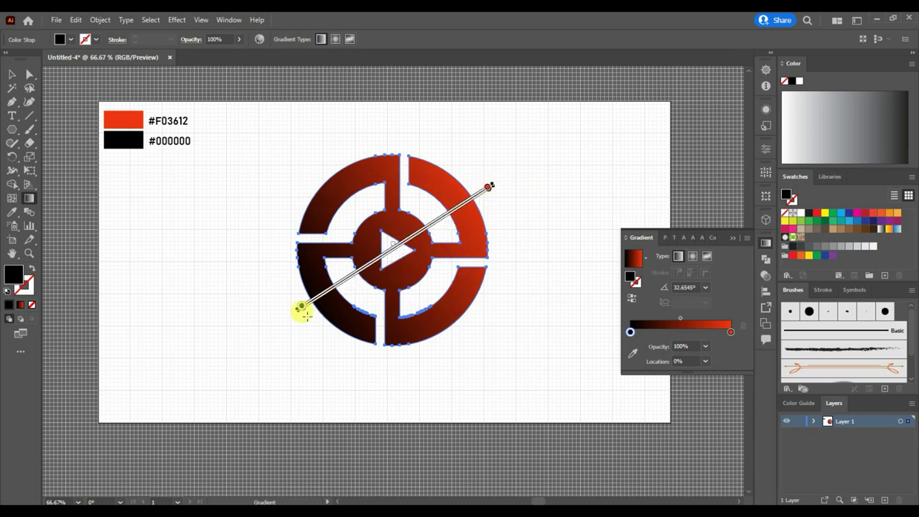
click(584, 329)
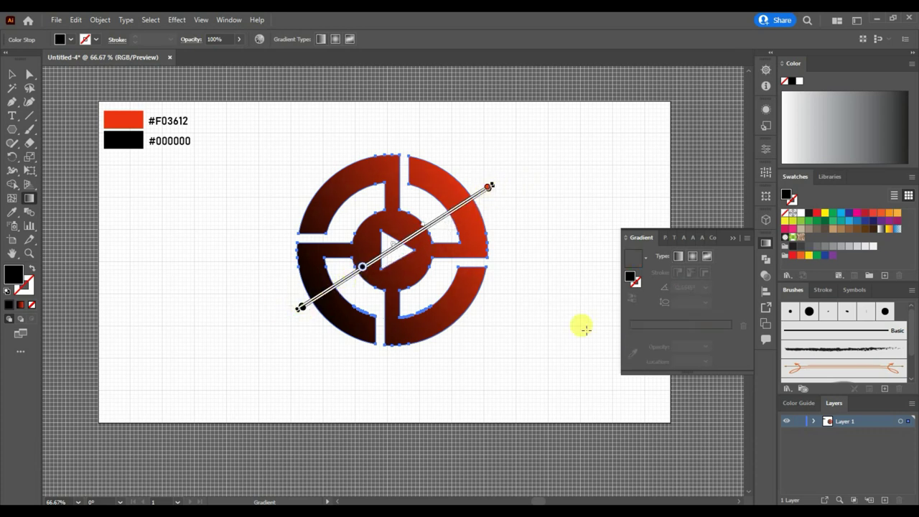
key(v)
click(731, 238)
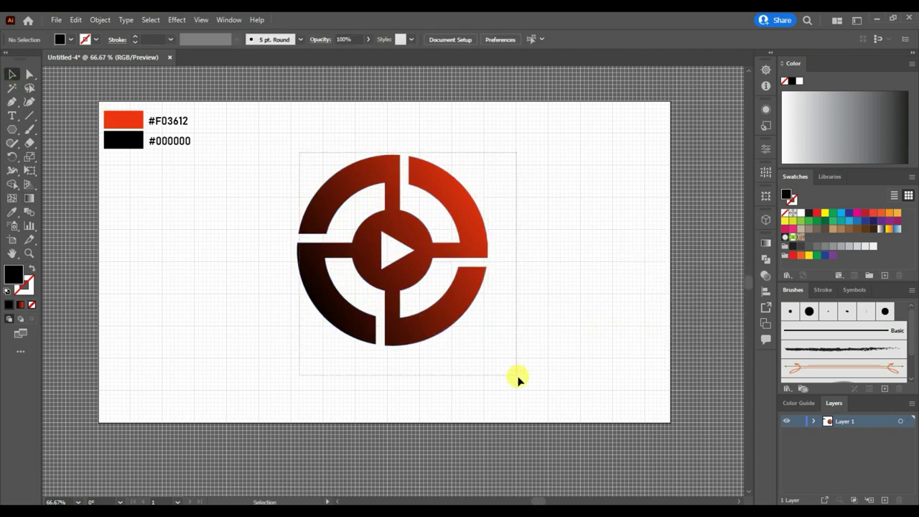
Raise the logo and add 'PLAYGAMERS' text beneath it at 72 pt.
drag(433, 293, 422, 257)
click(460, 353)
click(12, 116)
click(327, 356)
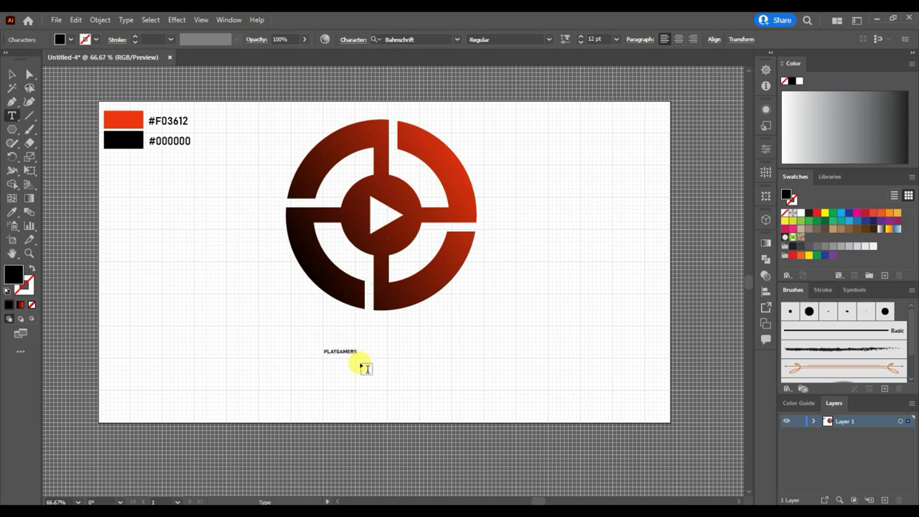
key(Escape)
click(616, 39)
click(634, 242)
drag(453, 347, 414, 344)
Set PLAYGAMERS to Roboto Bold and widen its letter spacing.
click(457, 39)
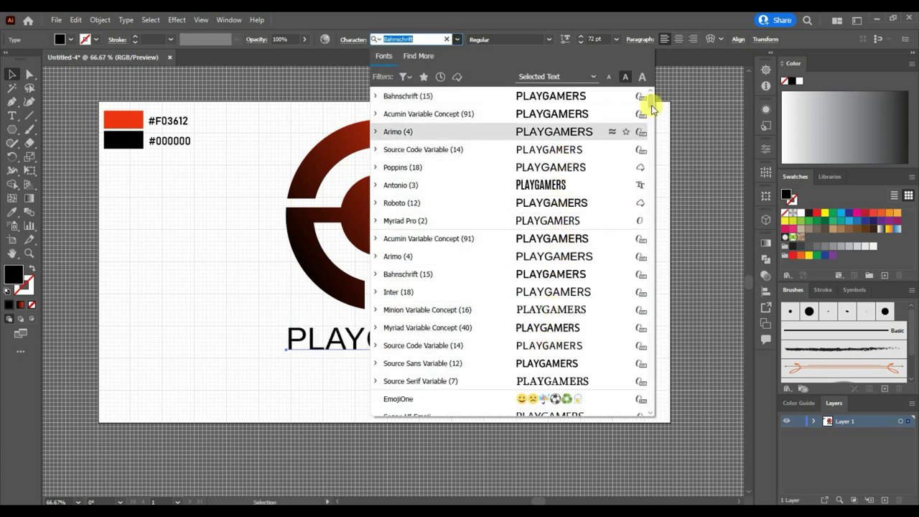
click(583, 203)
drag(394, 345, 385, 337)
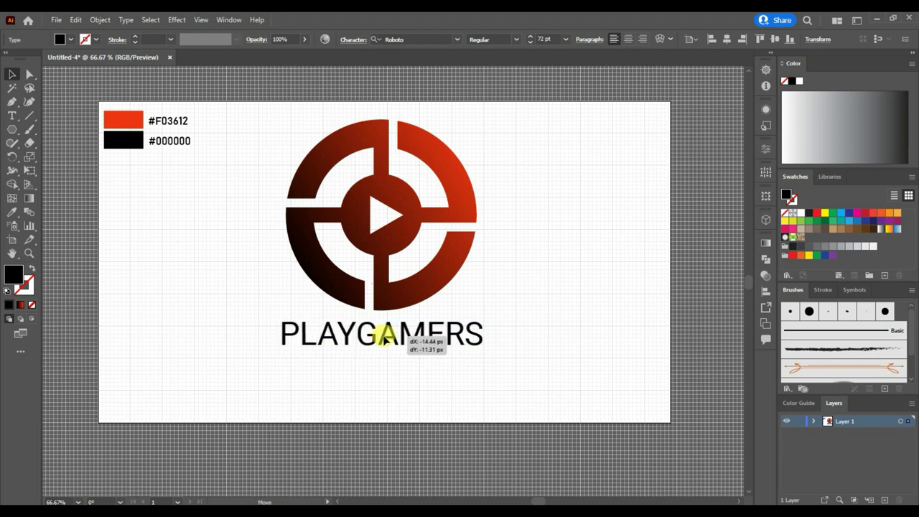
click(516, 40)
click(496, 150)
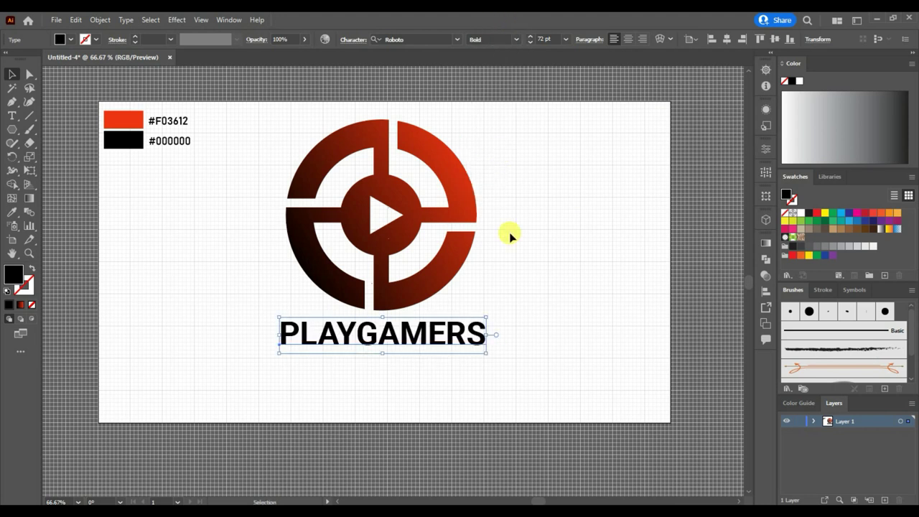
click(763, 150)
scroll(716, 332, up, 2)
scroll(718, 334, up, 2)
scroll(718, 334, up, 5)
click(746, 64)
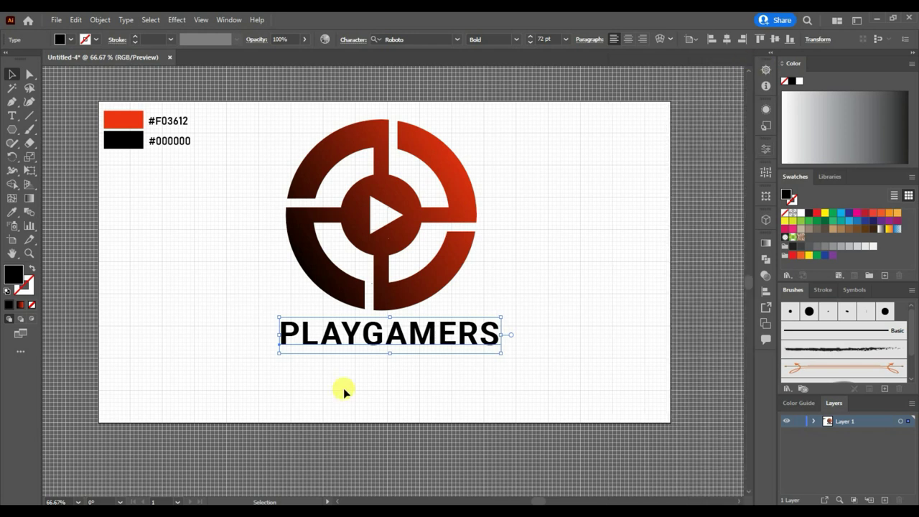
Add an 'illustration' text line below PLAYGAMERS, correcting typos to lowercase 'illustration'.
click(14, 118)
click(353, 370)
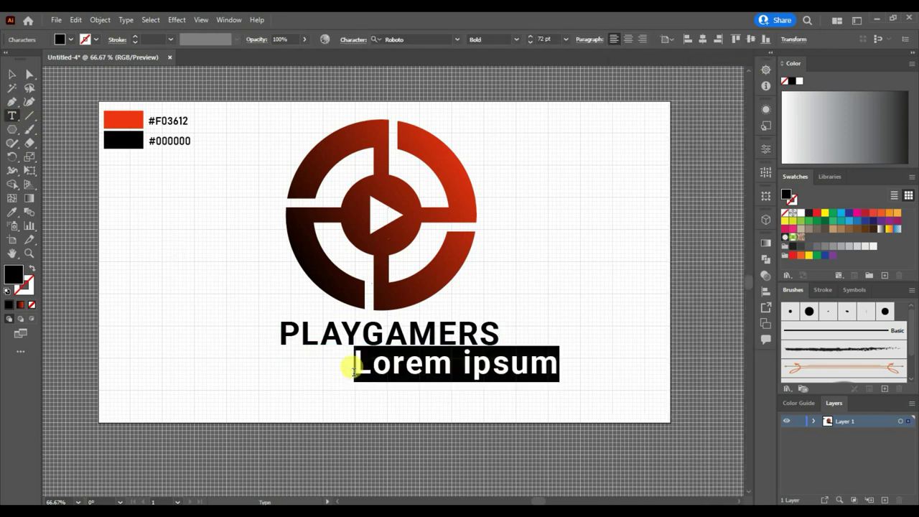
text(Illuatration)
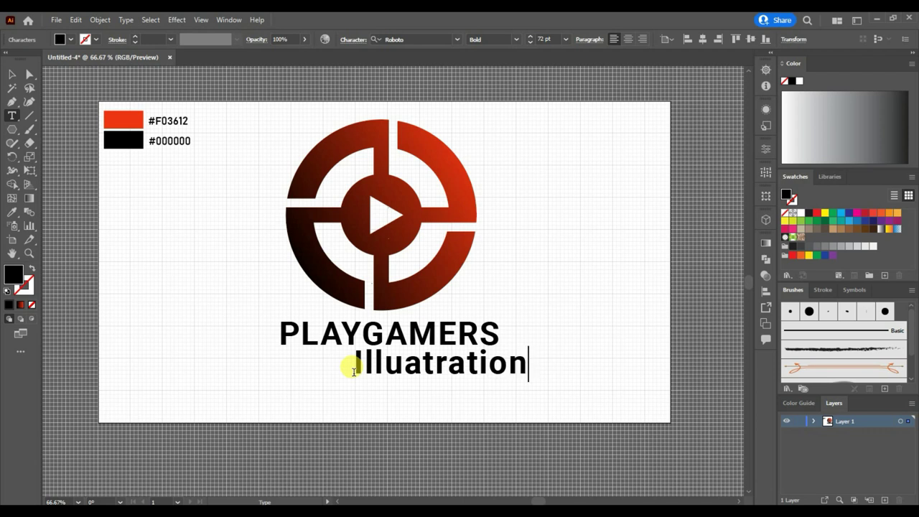
key(BackSpace)
text(s)
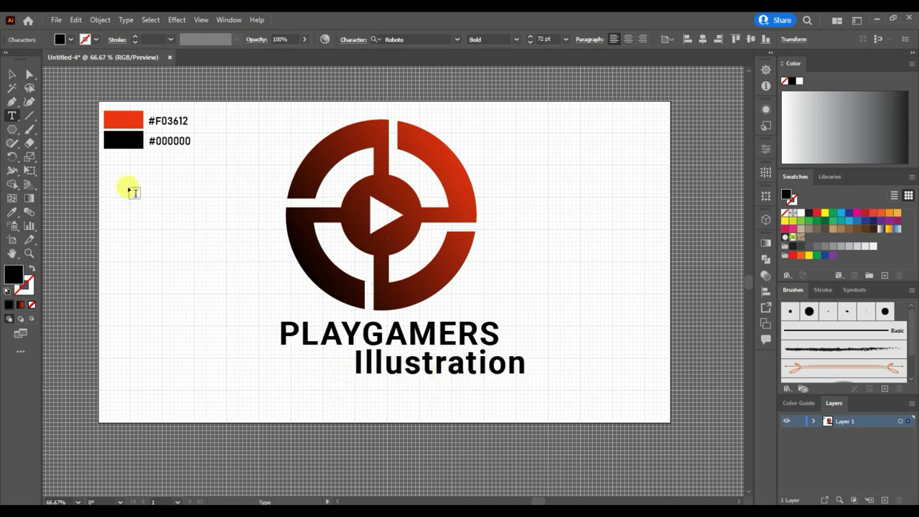
key(Escape)
click(516, 39)
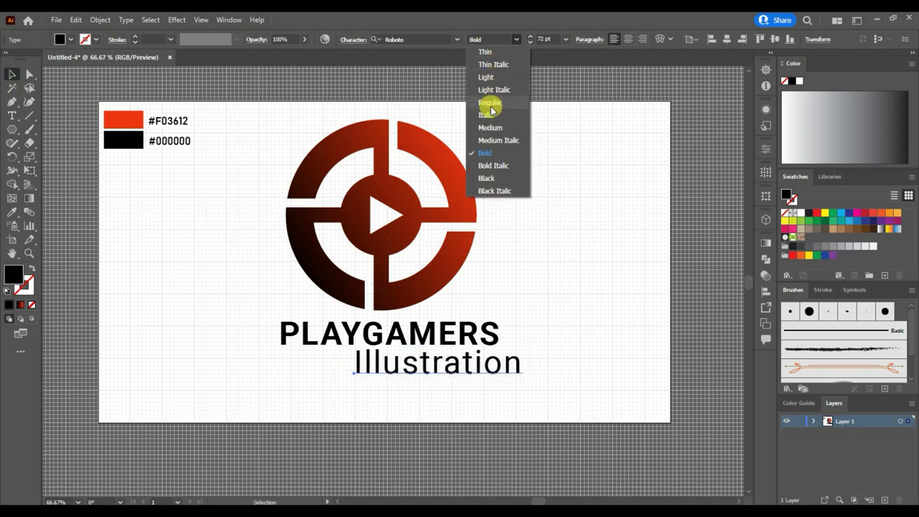
click(486, 53)
drag(353, 362, 359, 363)
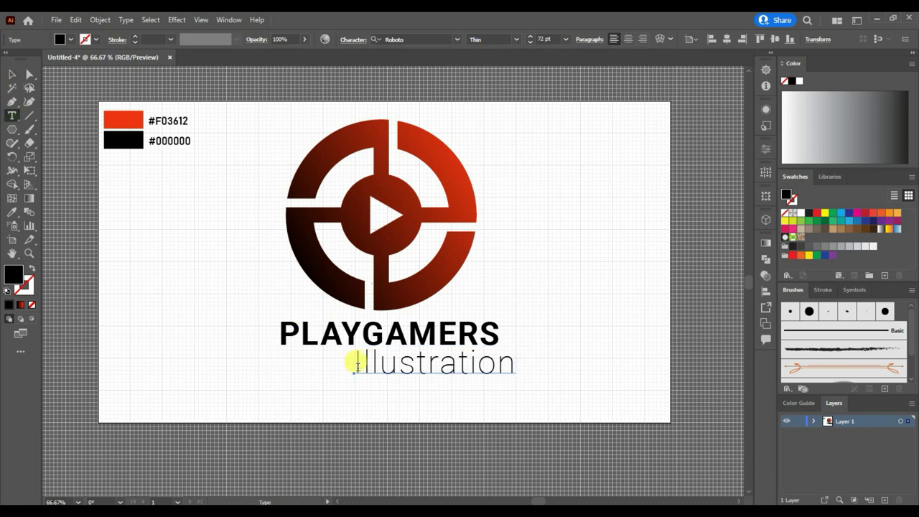
text(i)
Move 'illustration' under PLAYGAMERS, set it to Roboto Regular 41 pt, and widen its tracking.
click(16, 76)
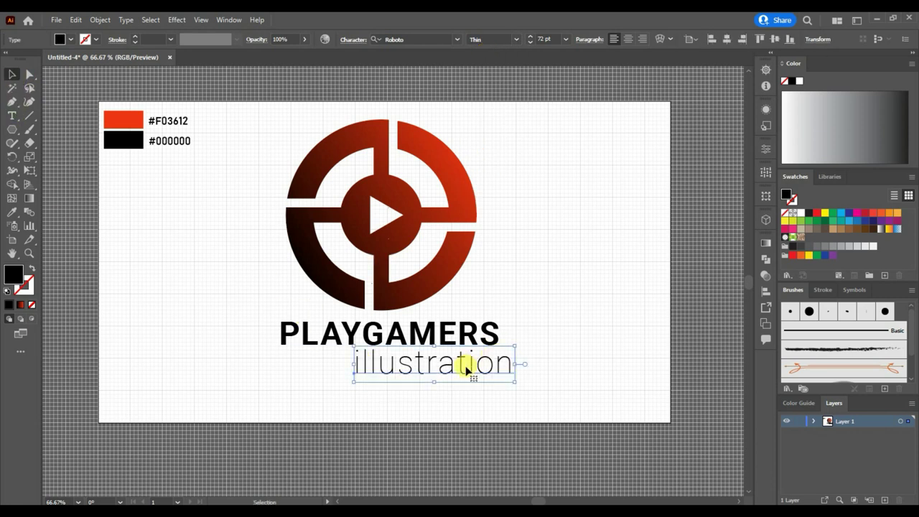
drag(468, 365, 428, 364)
scroll(555, 41, down, 5)
scroll(555, 41, down, 5)
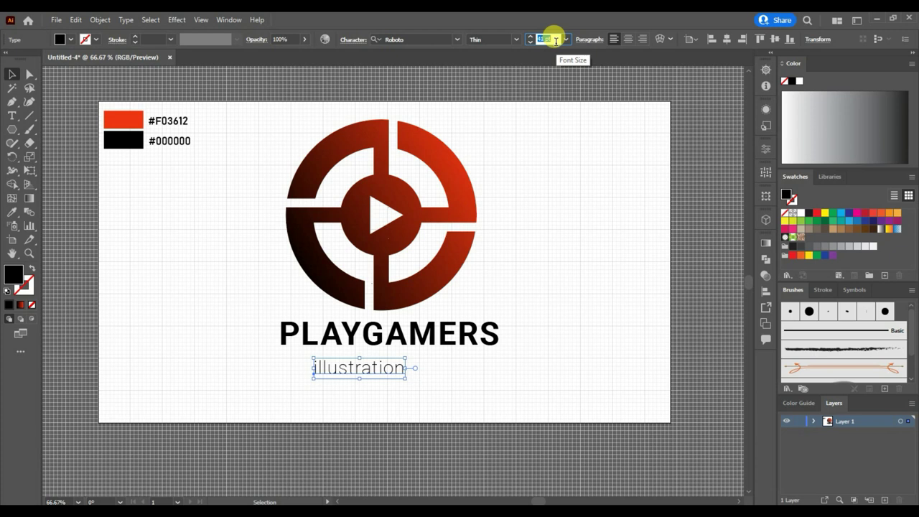
click(516, 39)
click(494, 102)
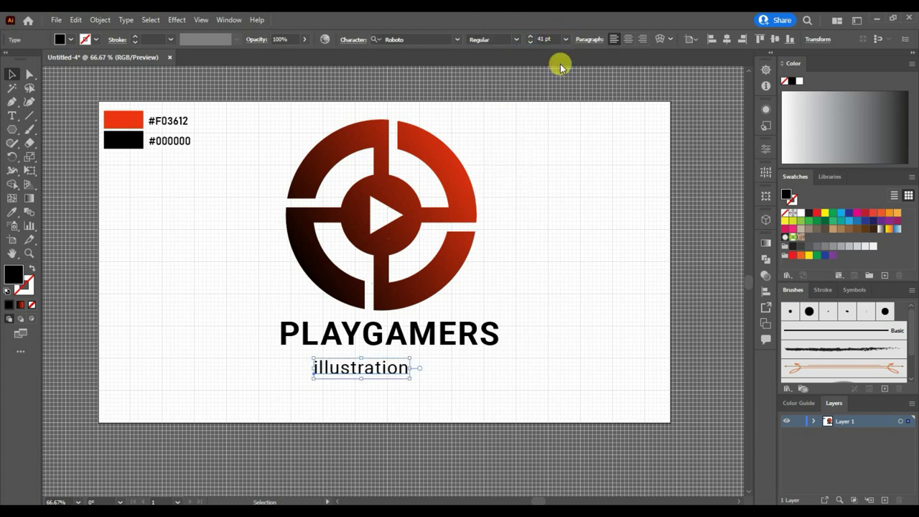
click(766, 149)
click(716, 334)
scroll(716, 334, up, 3)
scroll(716, 334, up, 3)
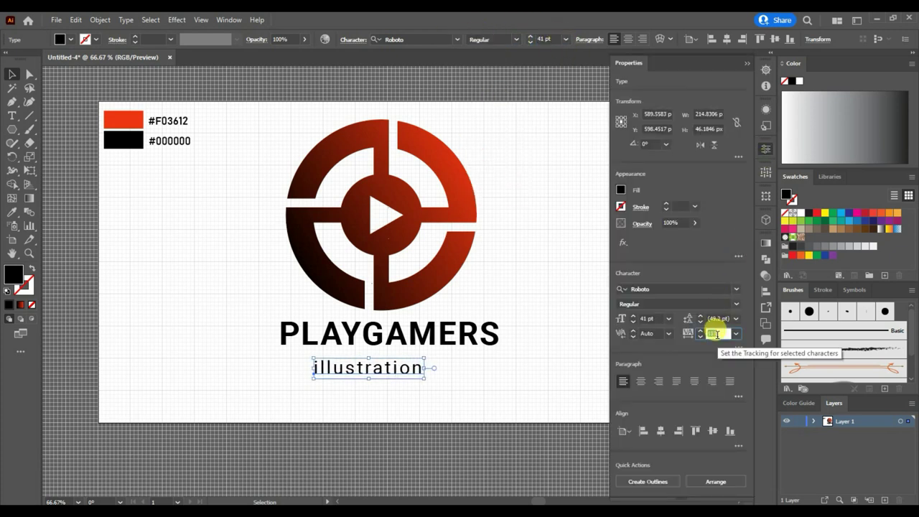
click(759, 62)
Centre 'illustration' horizontally under PLAYGAMERS and nudge it closer.
shift+click(472, 335)
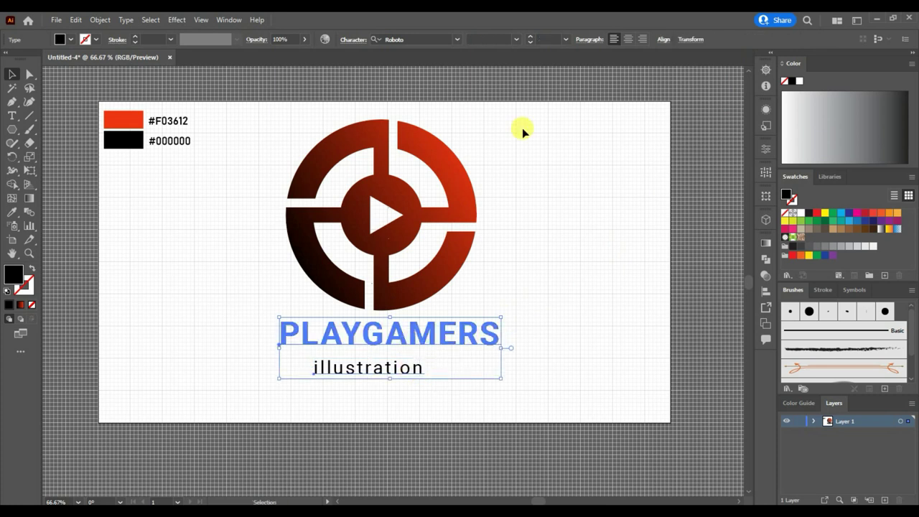
click(765, 291)
click(648, 269)
click(523, 352)
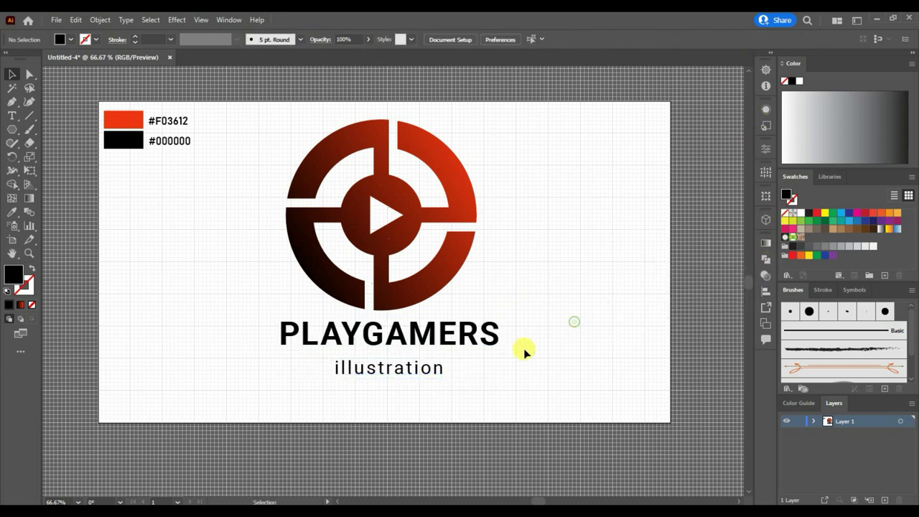
drag(524, 352, 442, 379)
key(shift+Up)
key(shift+Up)
Centre the logo and both text lines on the artboard and shrink them slightly.
click(505, 374)
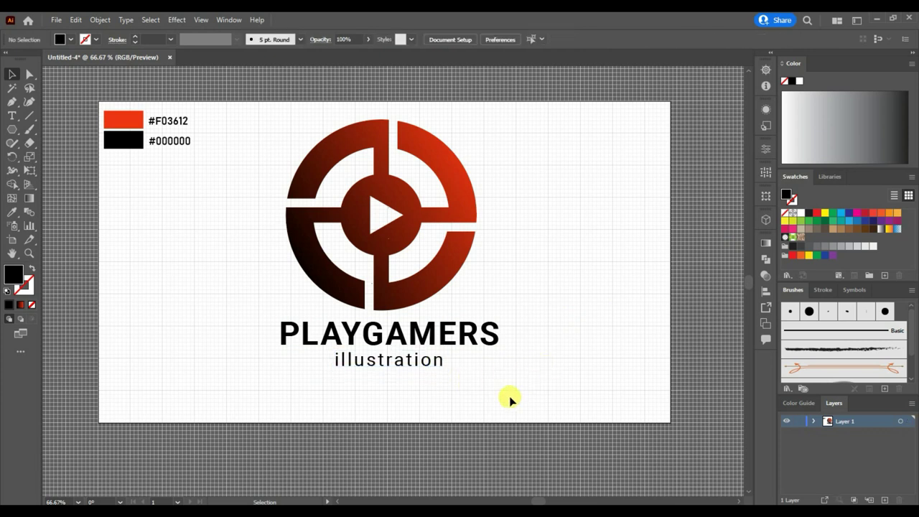
mouse_move(236, 119)
mouse_down()
mouse_move(468, 396)
mouse_move(396, 335)
mouse_up()
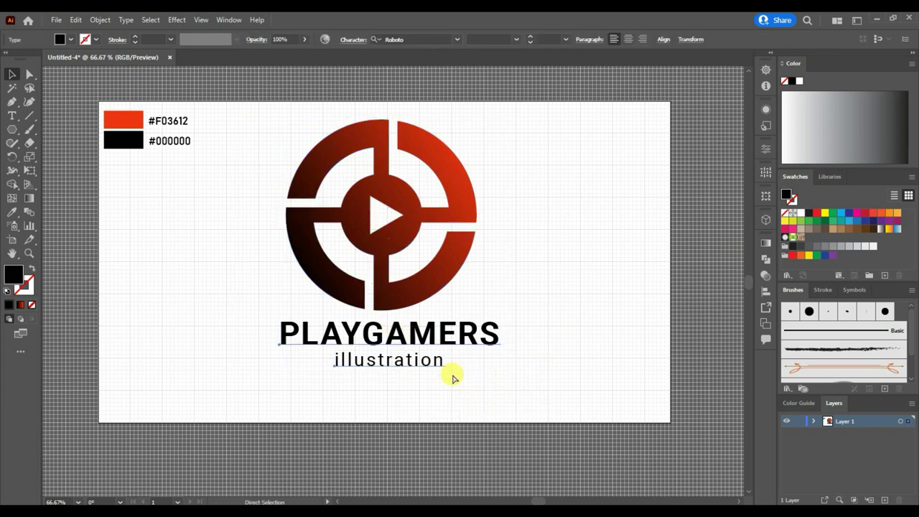
drag(484, 390, 281, 117)
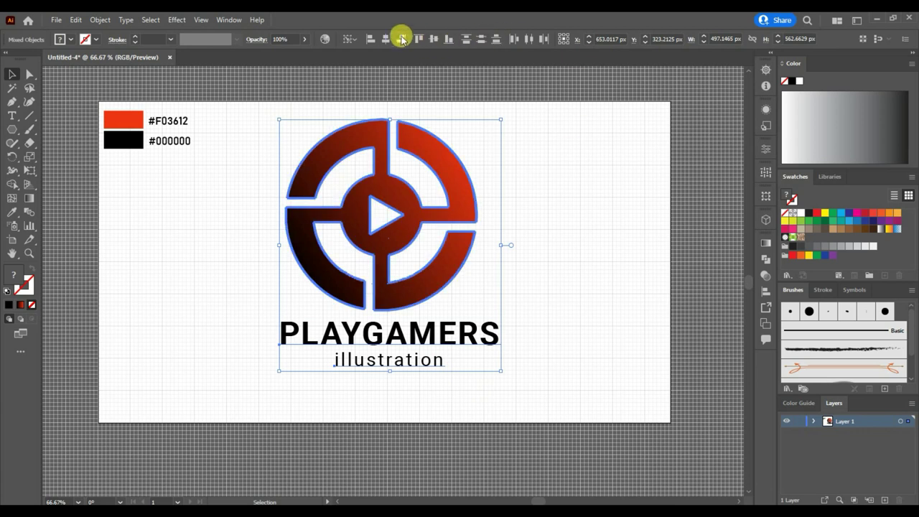
click(386, 39)
drag(529, 387, 251, 97)
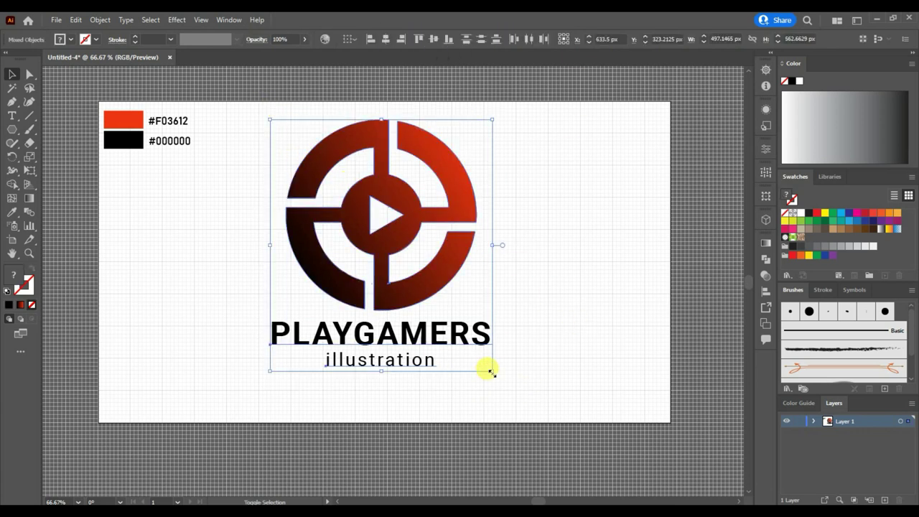
drag(487, 370, 479, 359)
drag(380, 247, 386, 248)
Hide the grid and deselect the finished artwork.
click(201, 19)
click(366, 501)
click(539, 374)
click(532, 353)
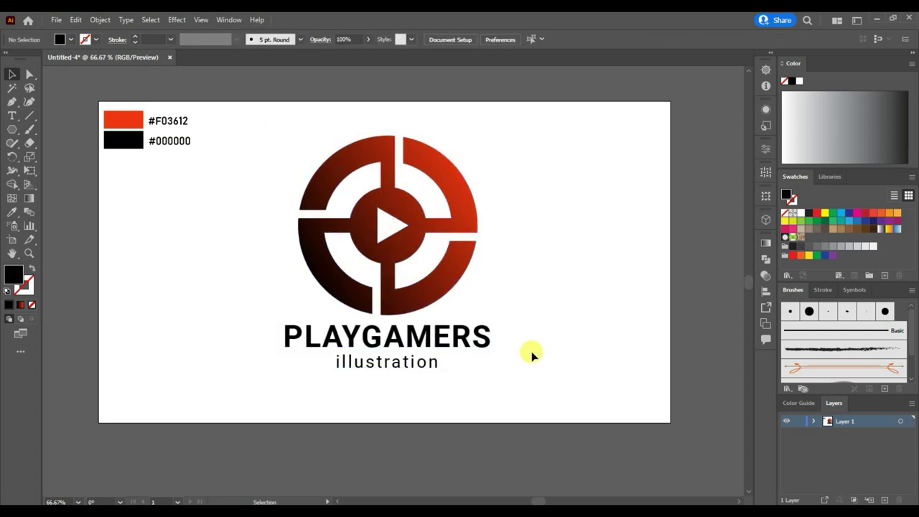